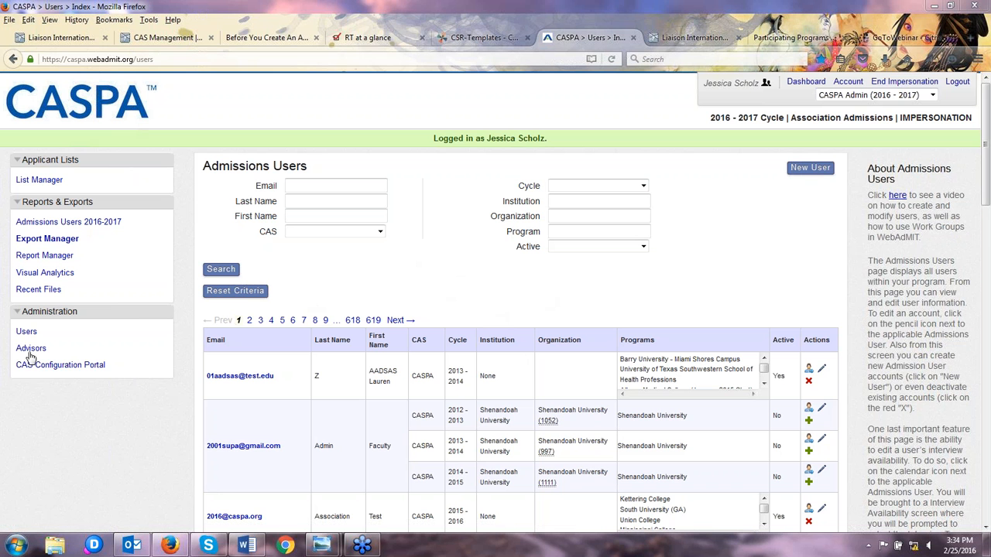
Open the CAS Configuration Portal and choose the CASPA 2016-2017 cycle
click(96, 370)
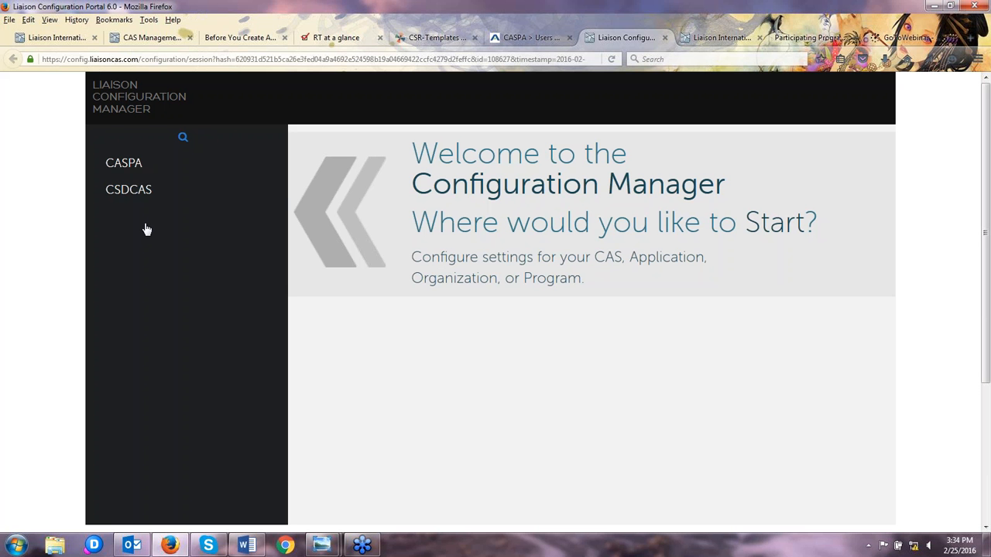
click(129, 169)
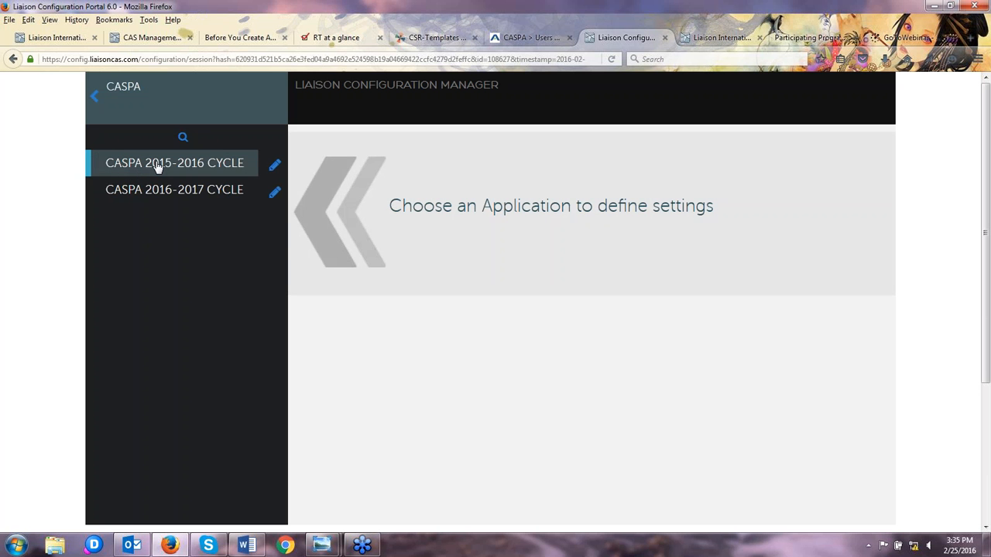
click(205, 199)
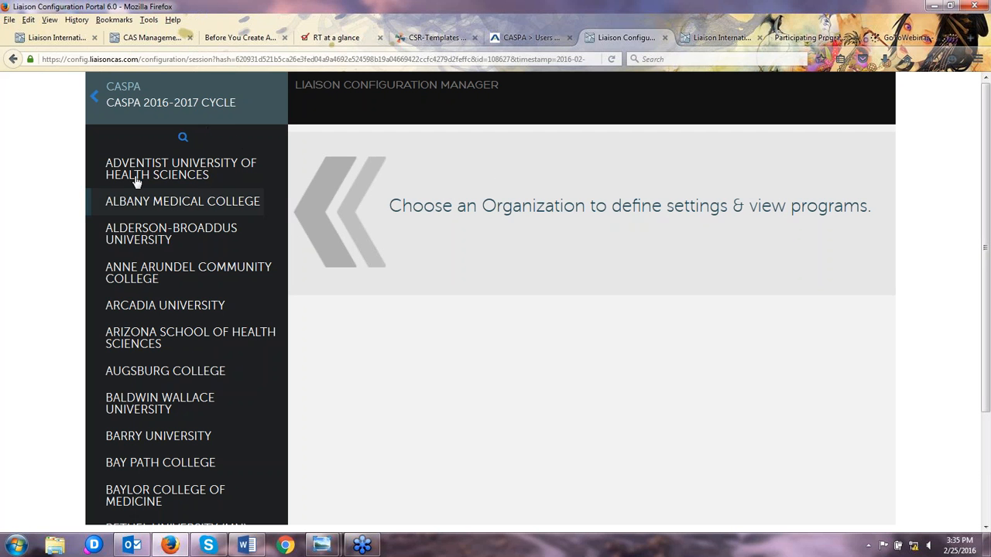
Search the cycle's organizations for "test" and open Test Organization
click(183, 139)
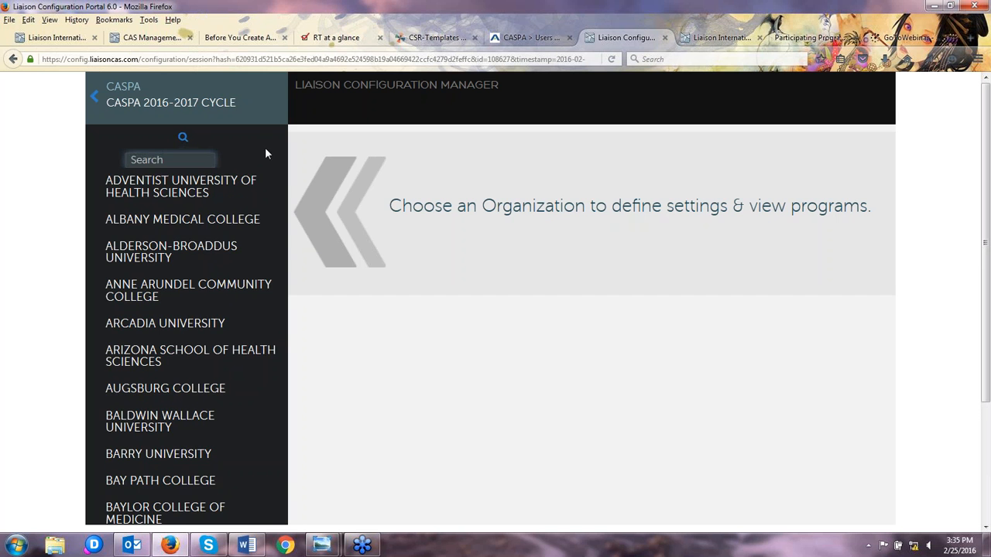
text(test)
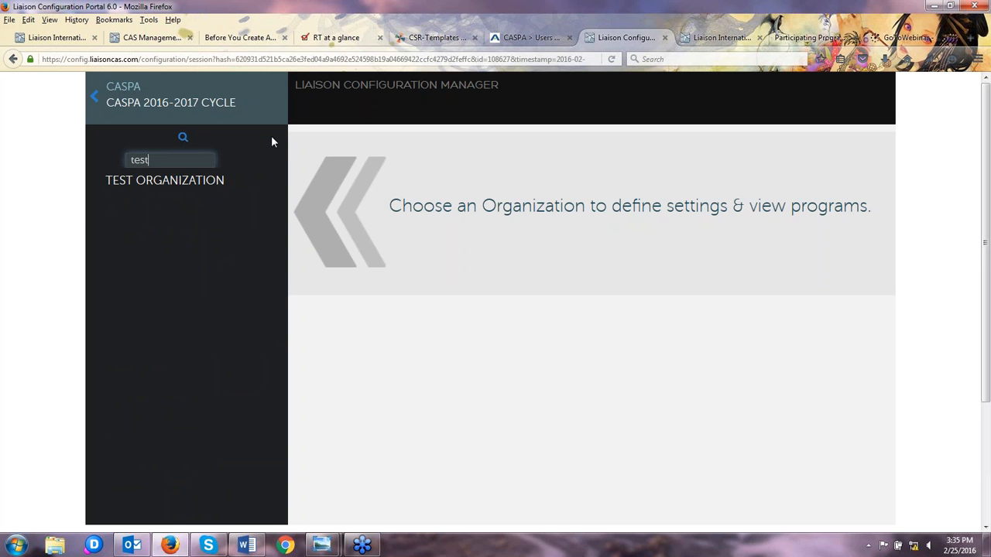
click(185, 181)
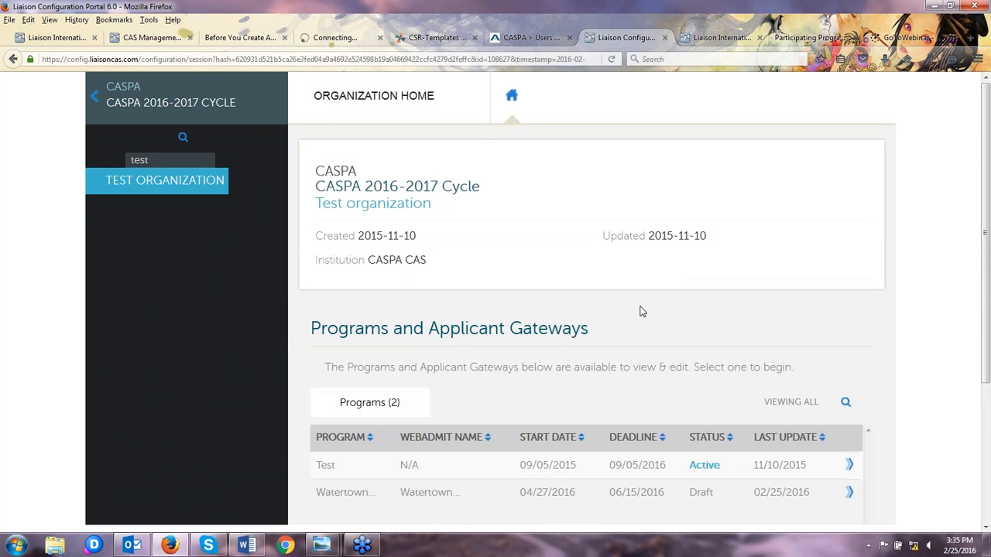
Open the details of the draft Watertown program under Programs and Applicant Gateways
scroll(641, 310, down, 2)
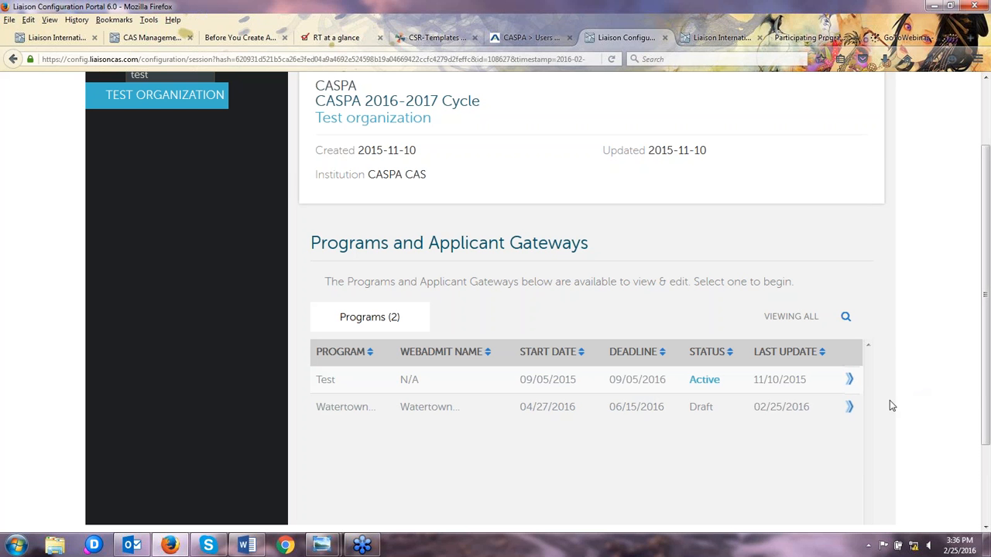
mouse_move(794, 416)
mouse_move(334, 419)
mouse_move(706, 417)
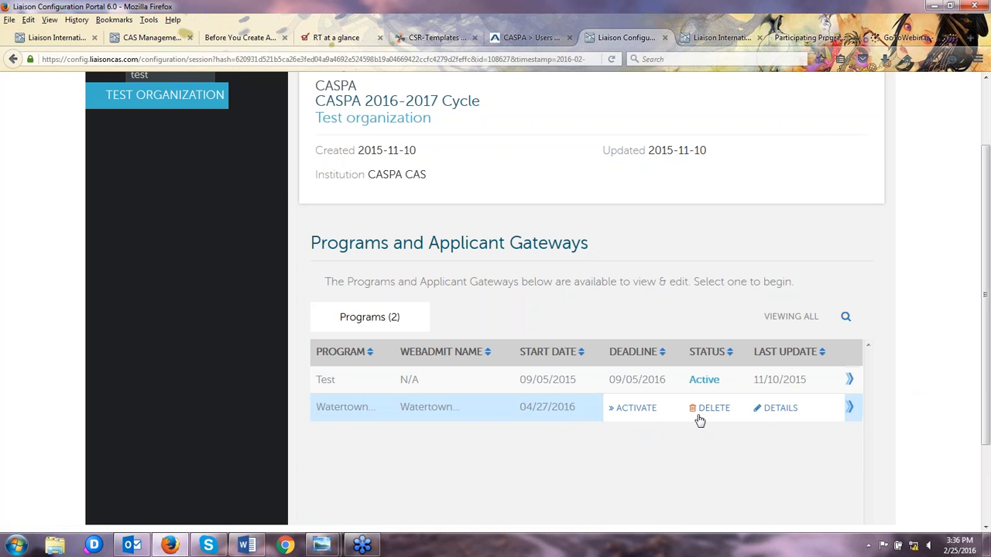
click(782, 415)
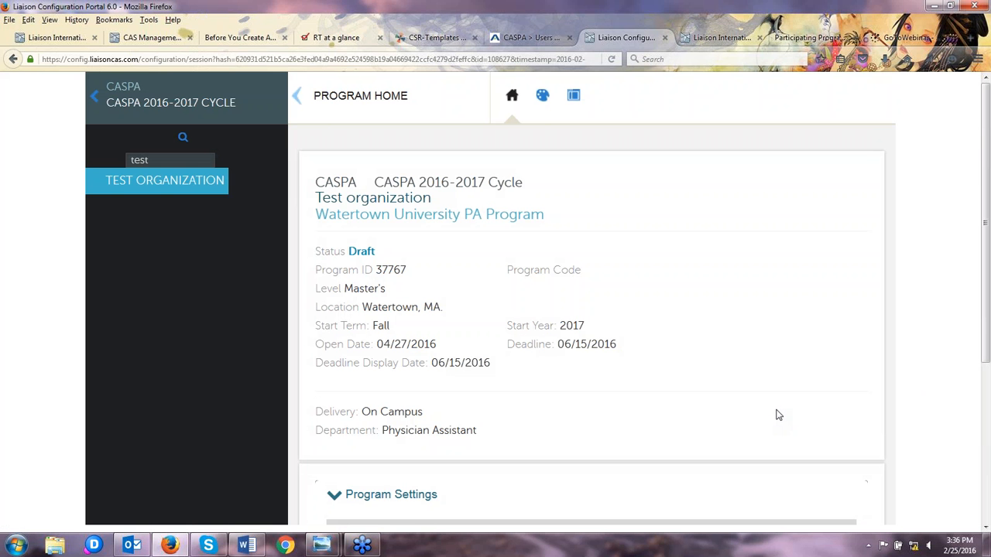
Review the Watertown University PA Program's summary and Program Settings, and open its details for editing
scroll(750, 364, down, 2)
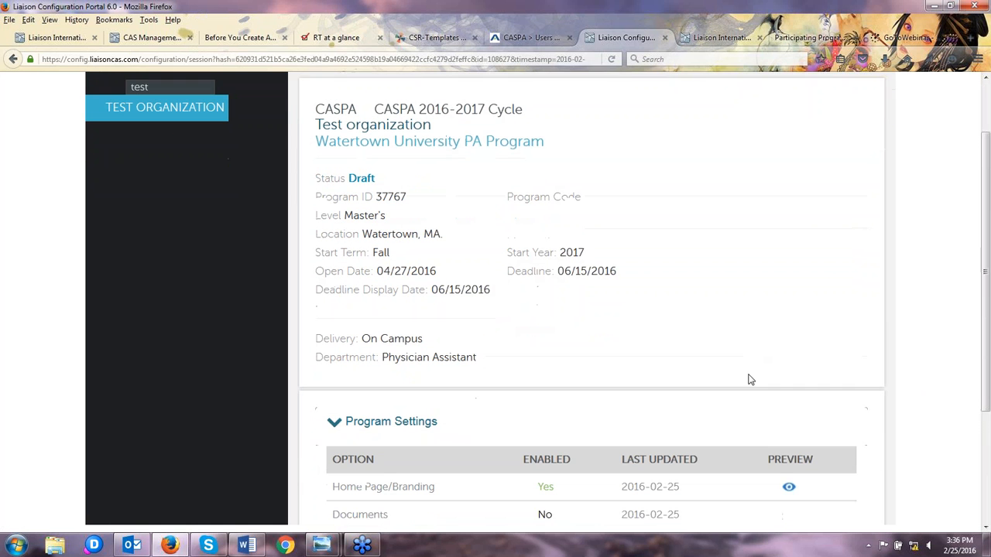
scroll(719, 345, up, 2)
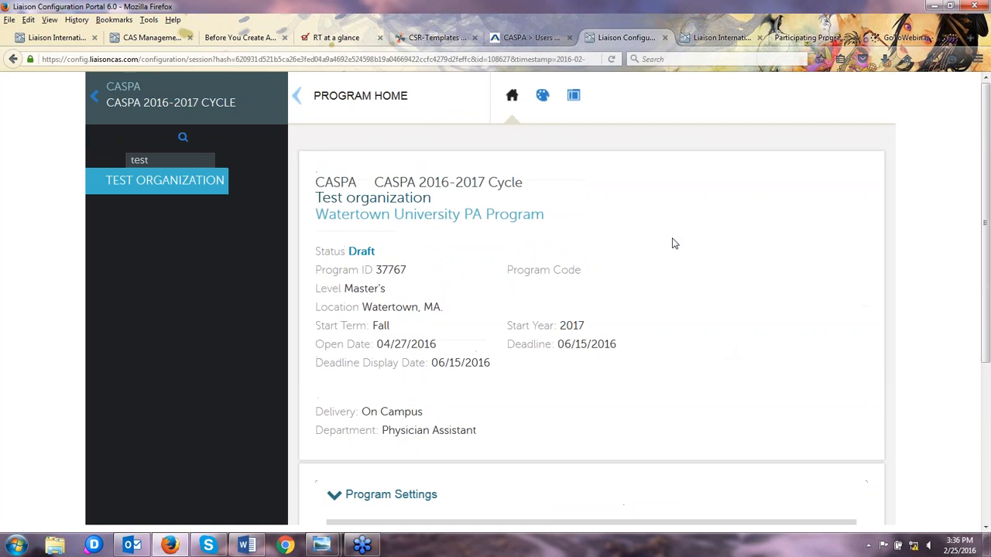
scroll(674, 243, down, 4)
scroll(703, 263, down, 2)
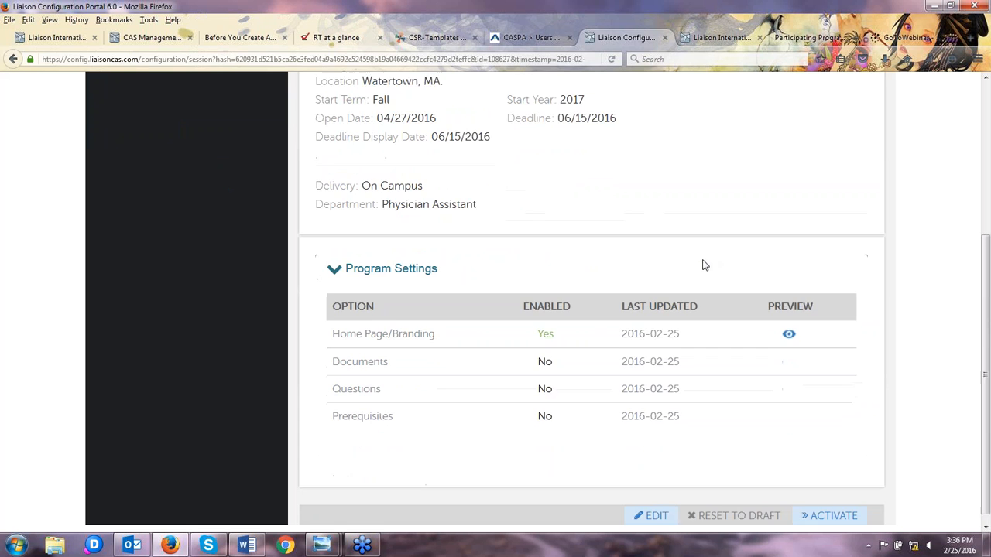
click(651, 507)
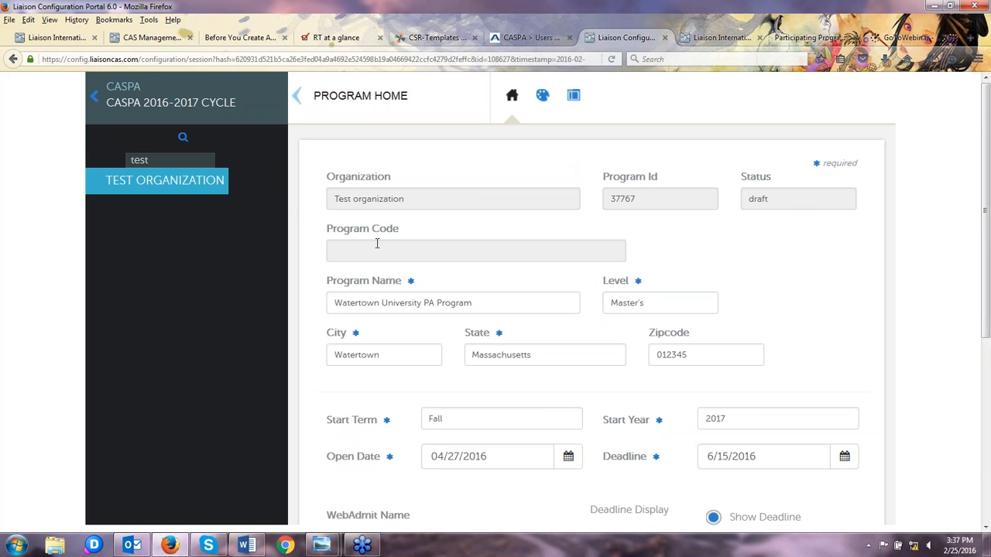
Review the program's name, location, term, date, campus and delivery fields, and save the program details
scroll(509, 305, down, 1)
scroll(410, 207, down, 2)
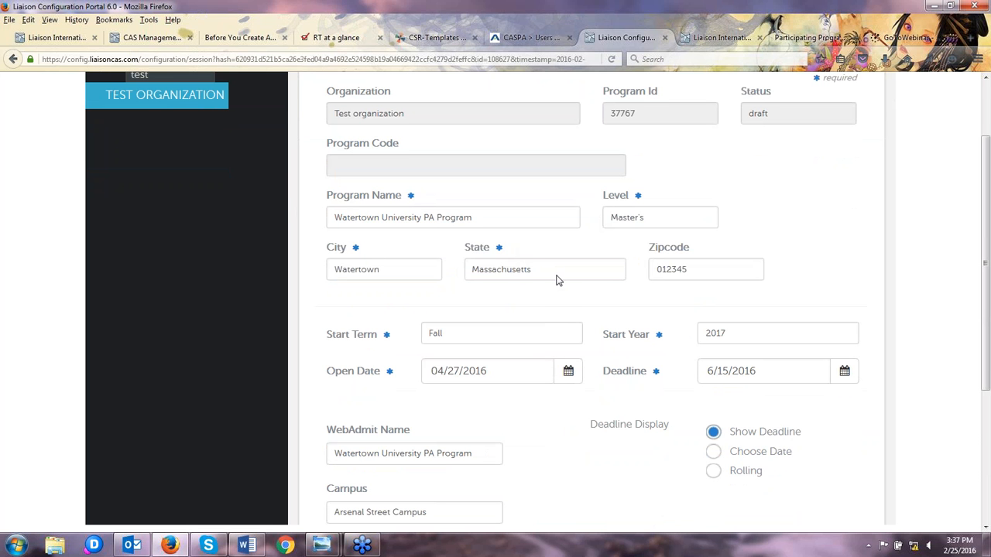
scroll(557, 281, down, 2)
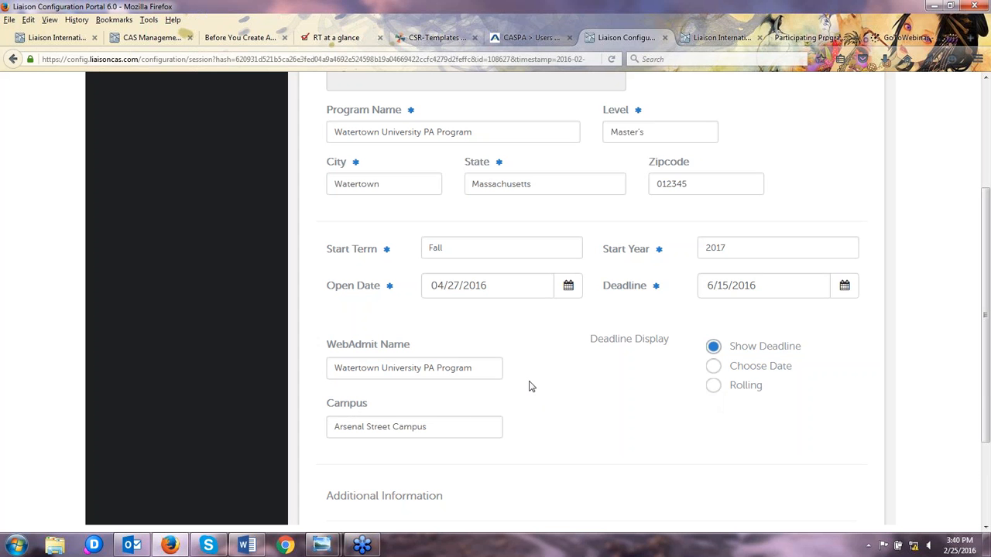
scroll(509, 414, down, 1)
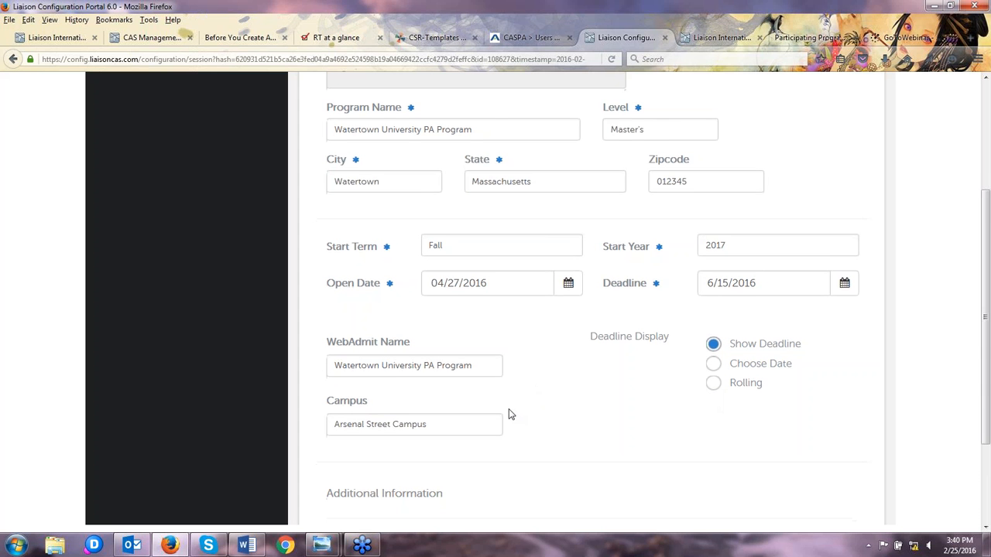
scroll(508, 413, down, 3)
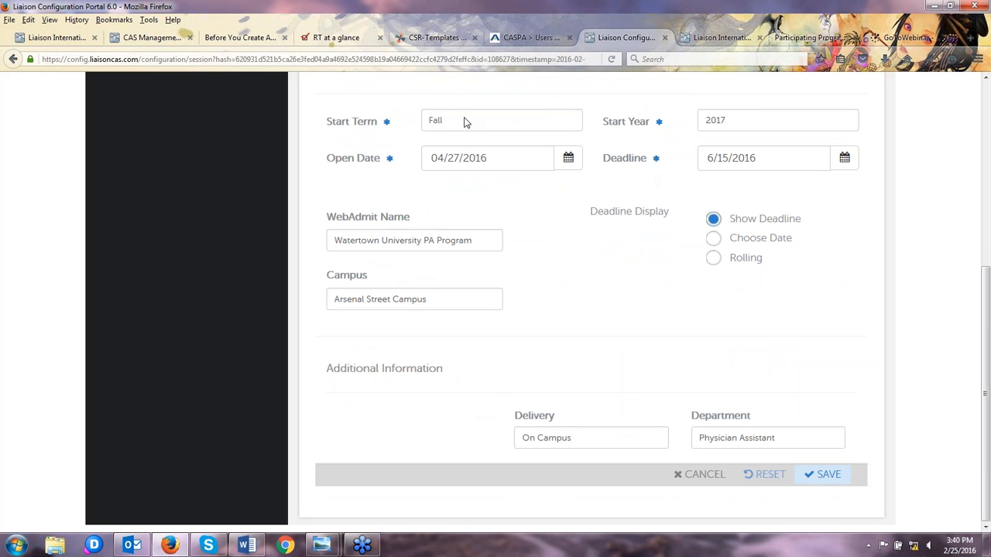
click(608, 439)
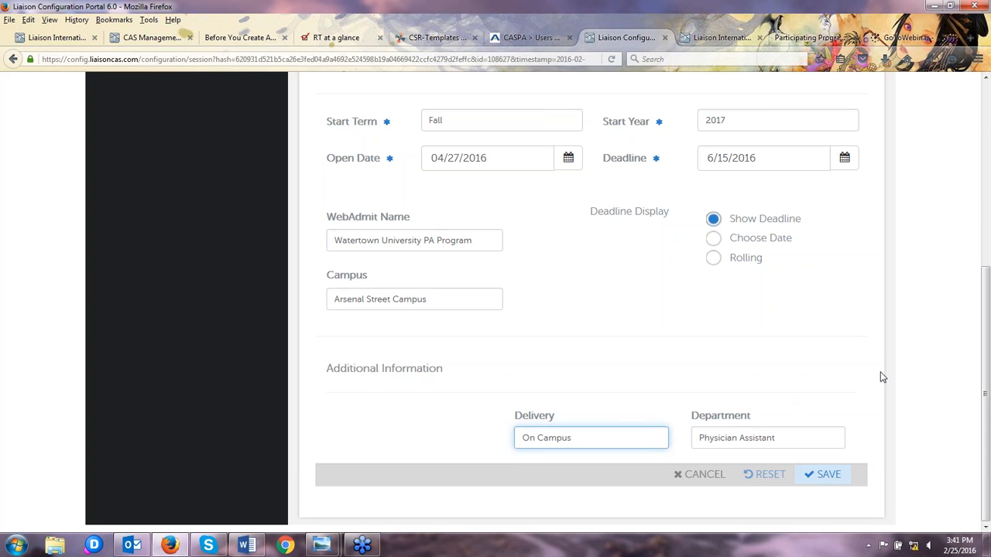
click(826, 475)
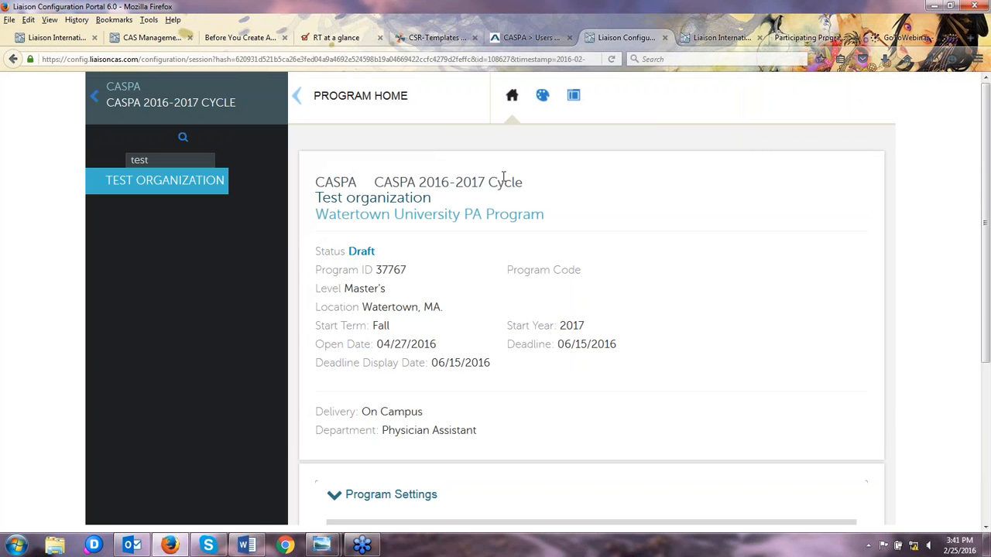
In the program's branding, set the header's headline text color to black and save the header
click(543, 97)
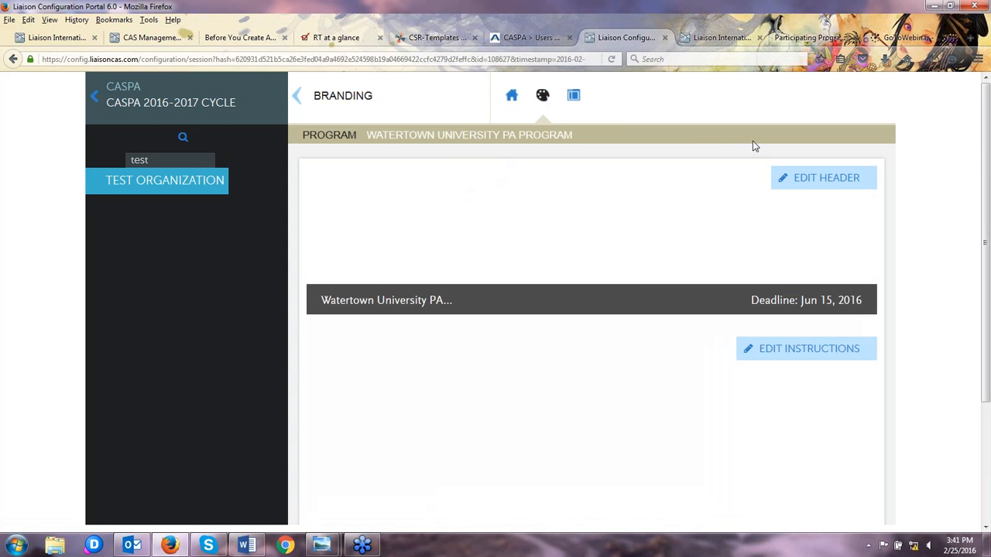
scroll(456, 432, down, 4)
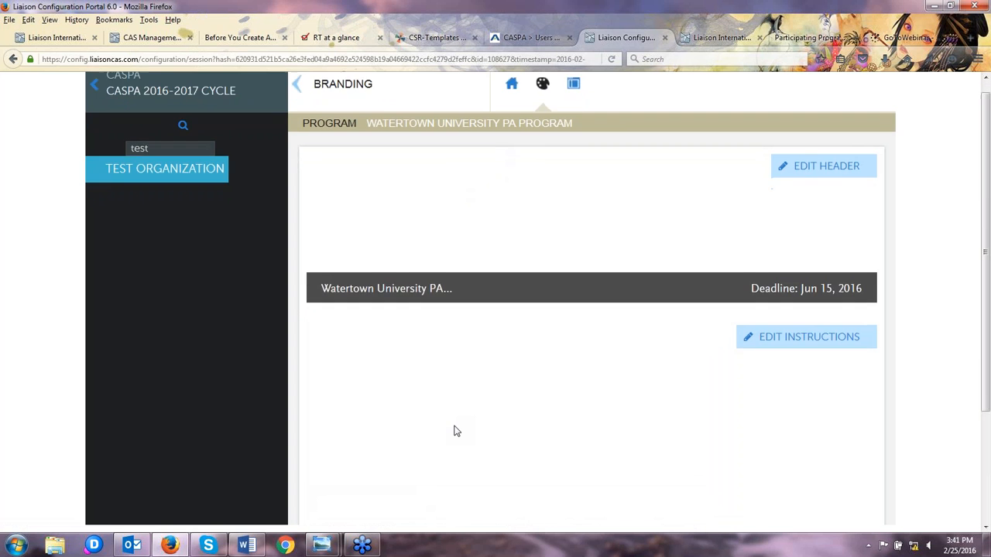
scroll(456, 431, up, 4)
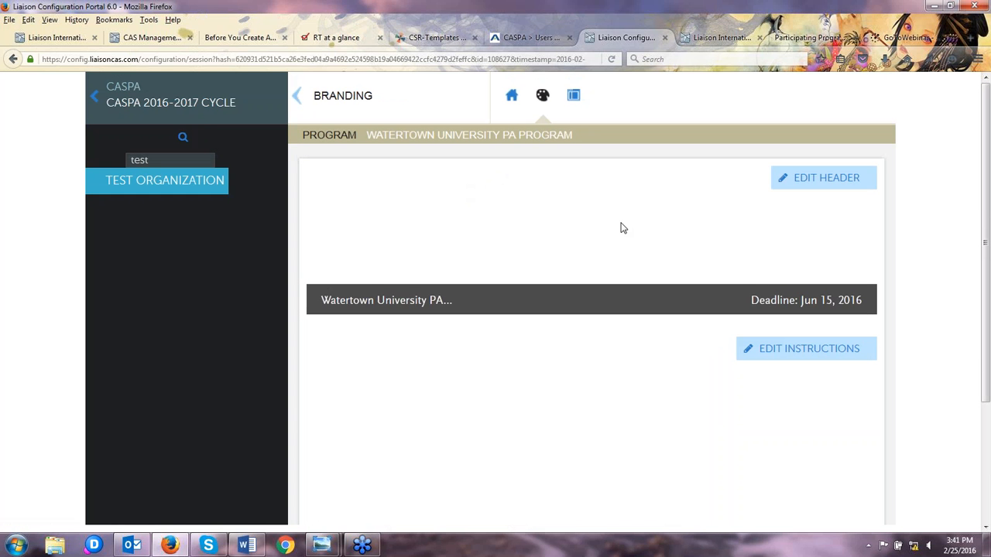
click(836, 179)
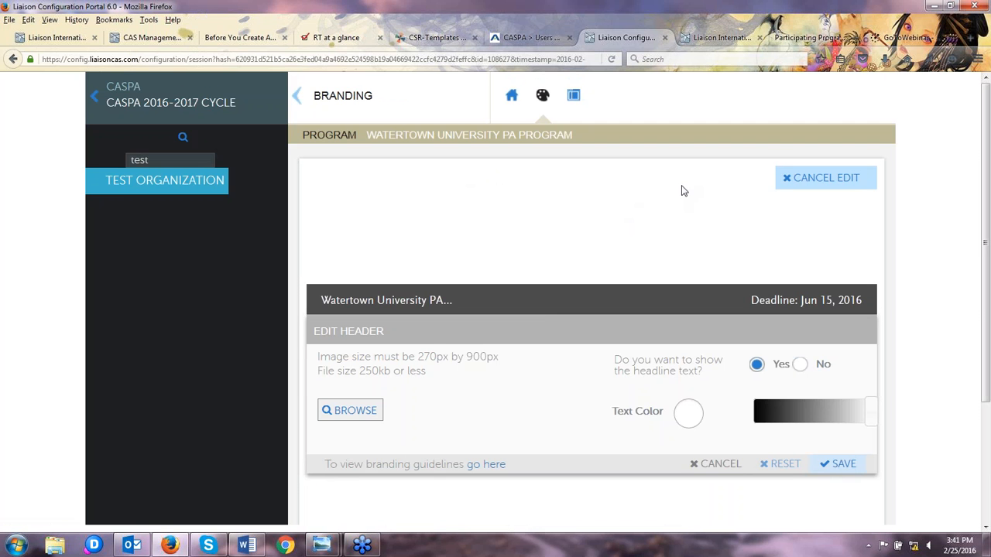
scroll(338, 313, down, 2)
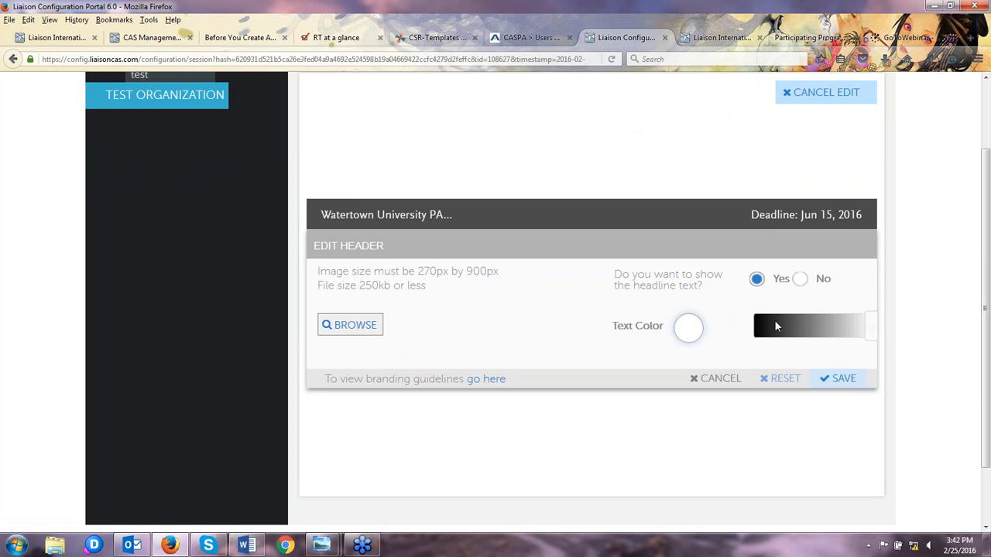
drag(774, 325, 759, 326)
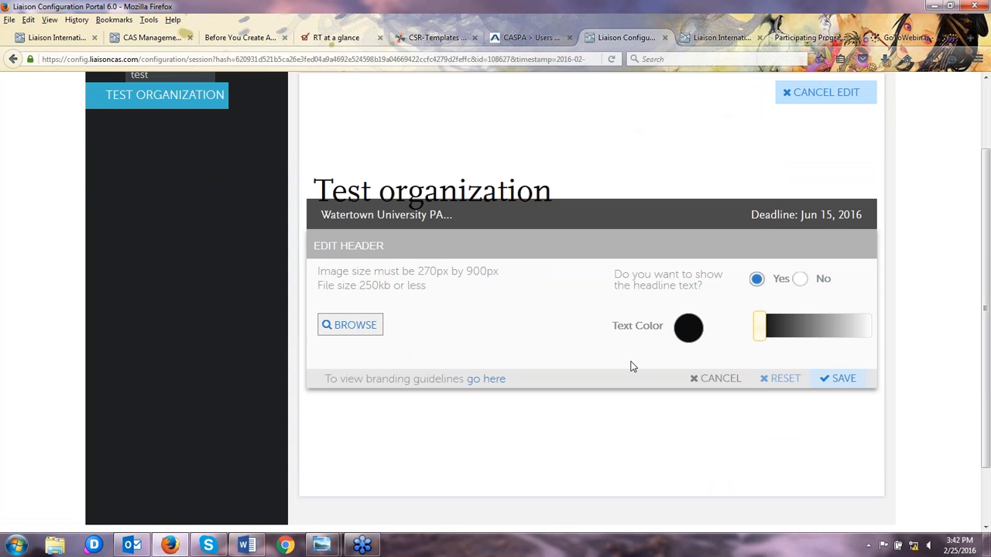
click(846, 377)
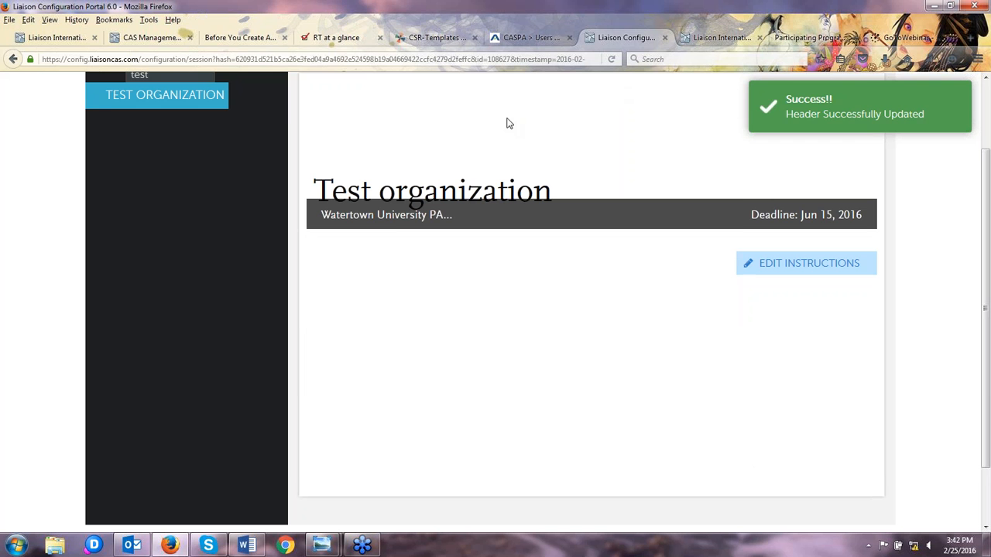
Enter "Test information." as the program's home page introduction and save it
scroll(552, 154, up, 2)
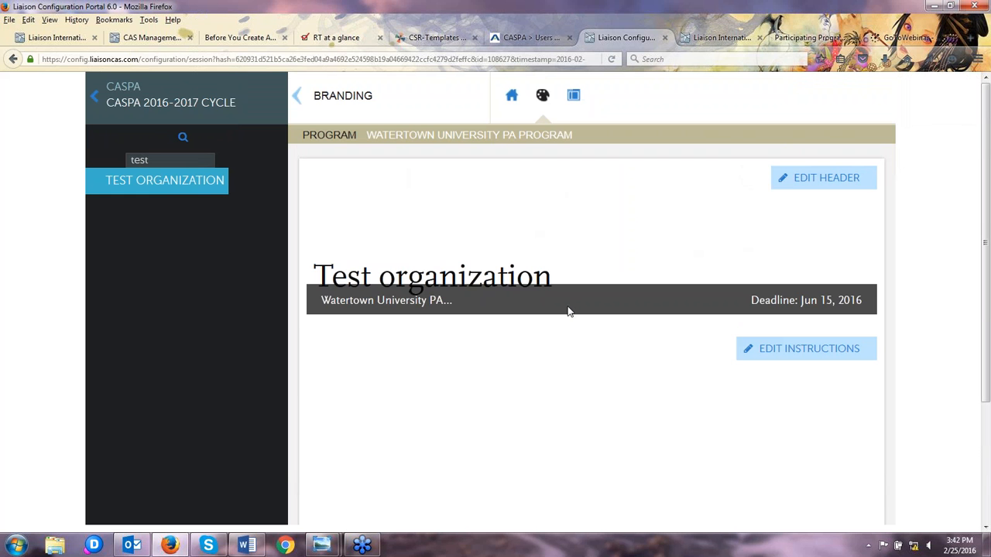
click(826, 357)
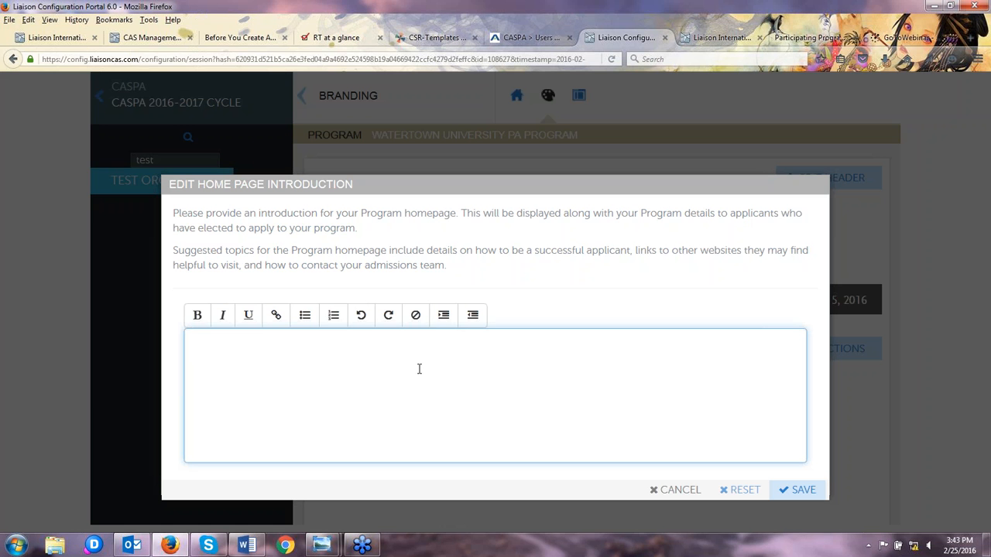
text(Test information.)
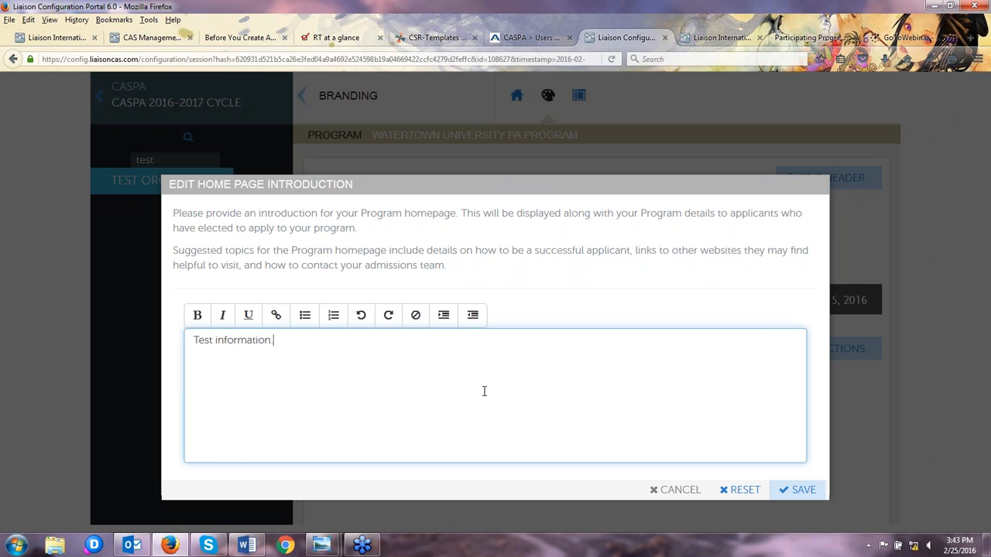
click(805, 490)
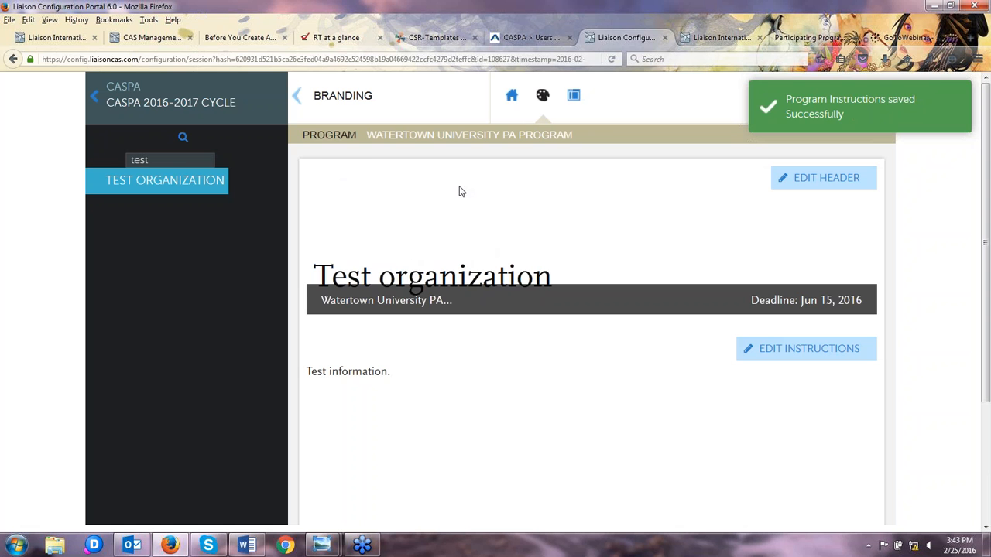
Activate the Questions page in the Program Editor and open it
scroll(378, 390, down, 4)
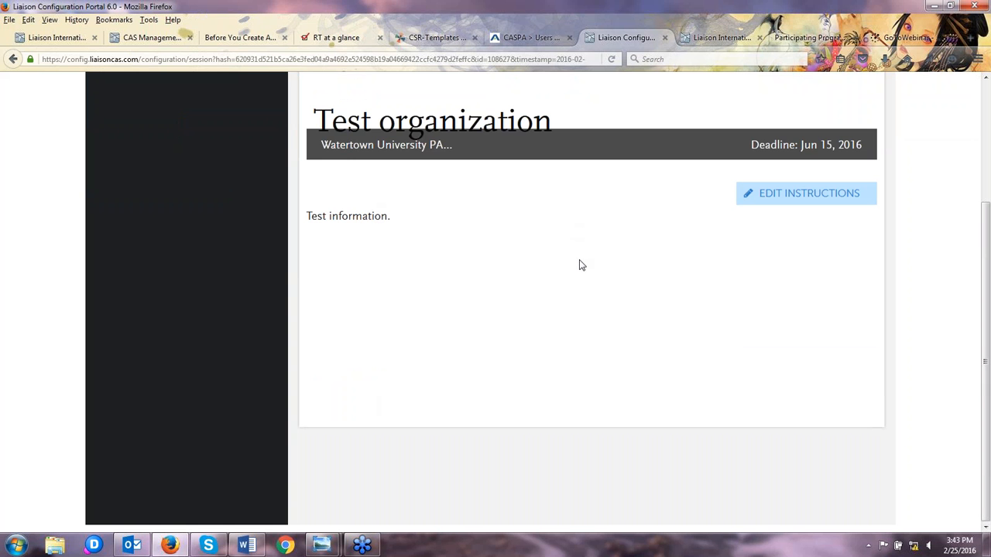
scroll(599, 316, up, 4)
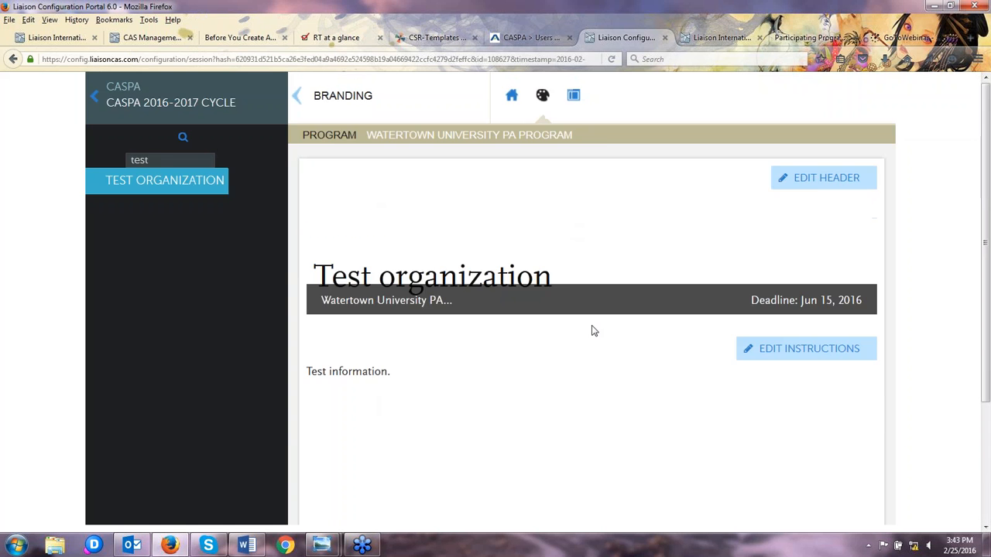
click(574, 96)
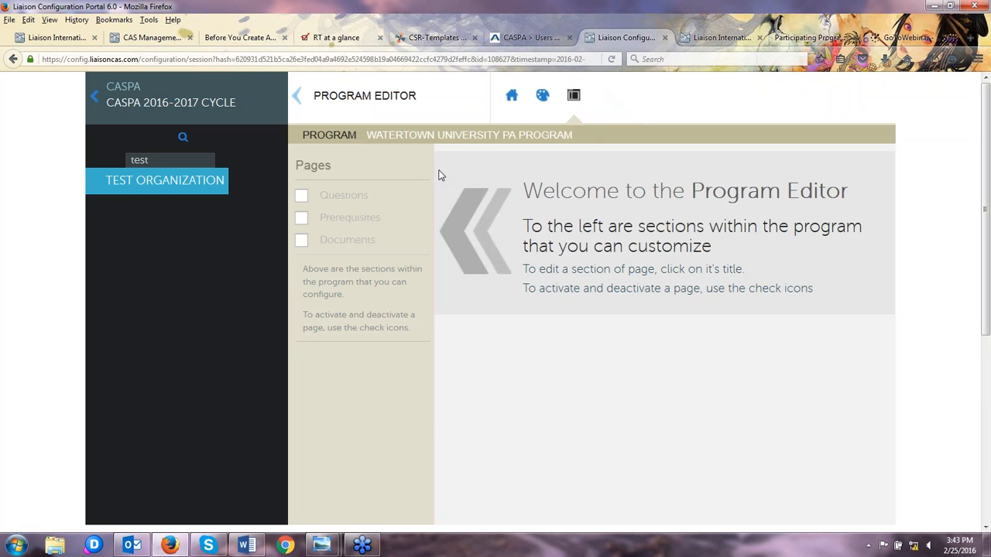
click(307, 198)
click(303, 200)
click(343, 196)
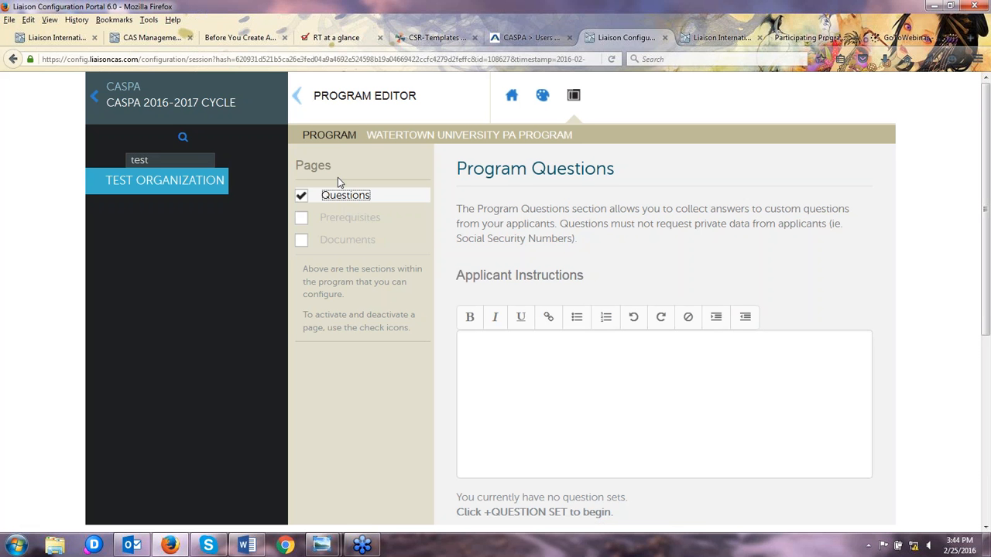
Enter "Please answer the questions below:" as the applicant instructions for the program questions and save them
click(579, 374)
scroll(733, 387, down, 2)
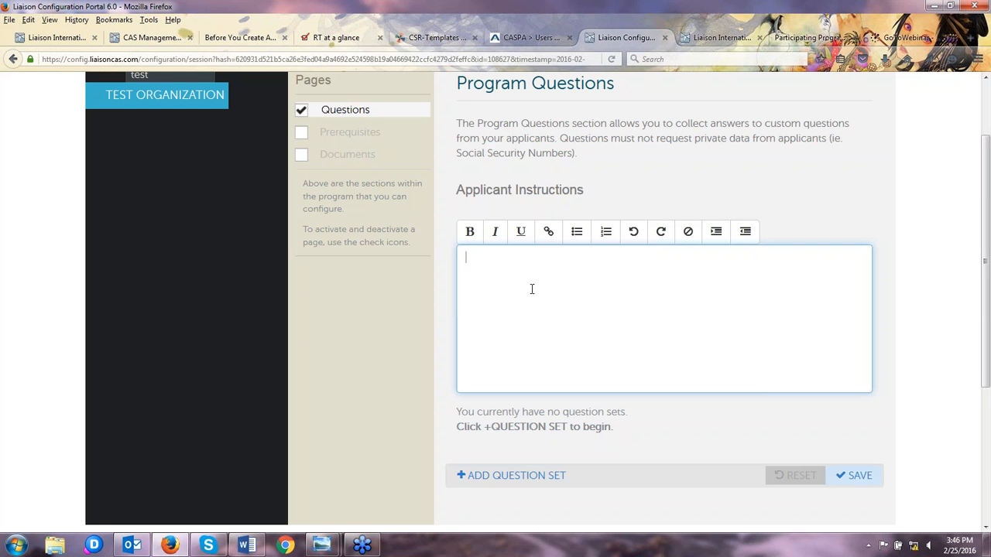
text(Please answer the qu)
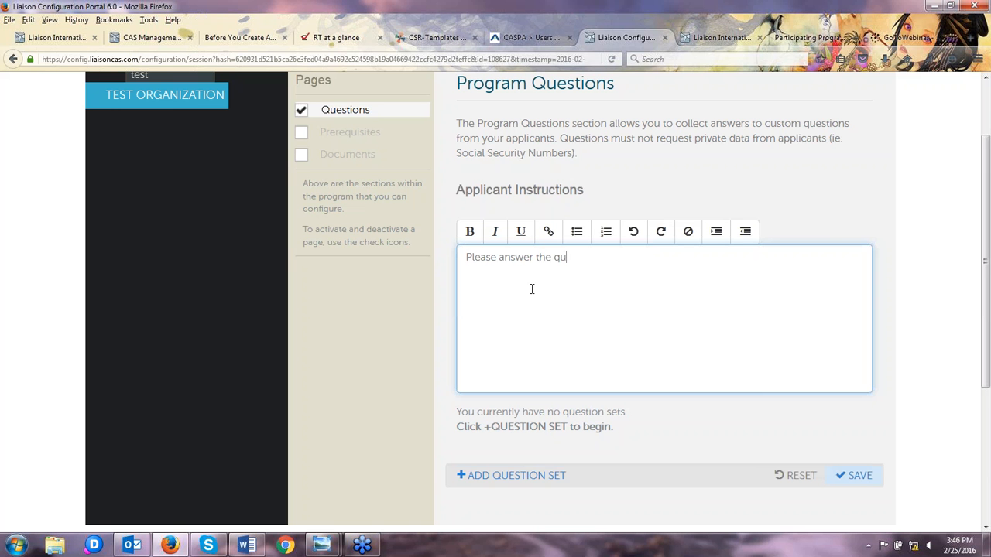
text(estions below:)
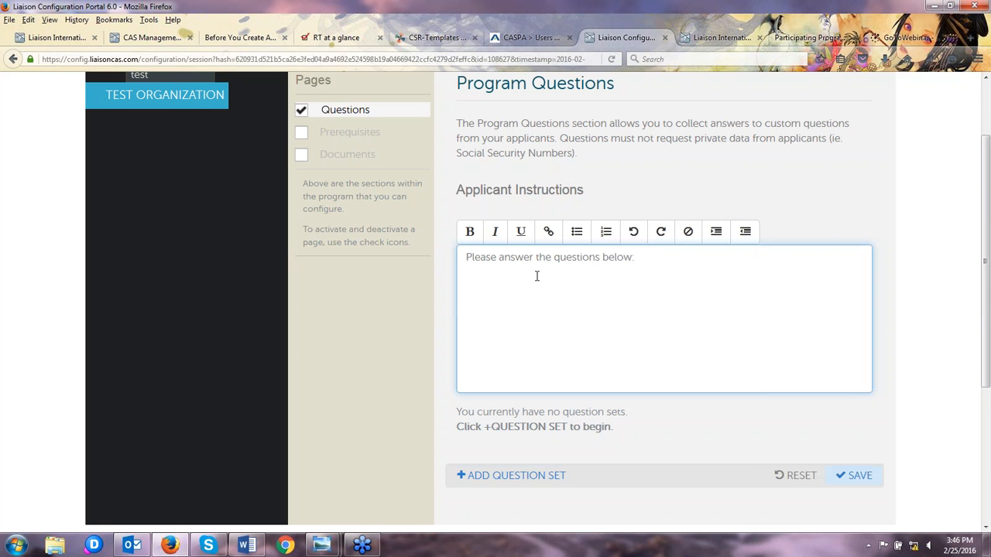
click(859, 478)
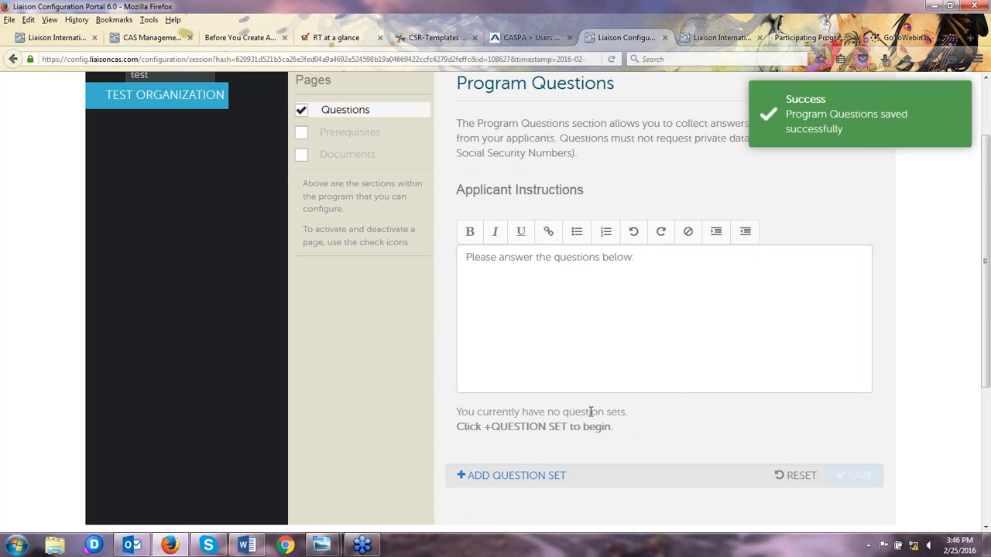
Add a question set with the header "Wake Forrest program questions" and the description "Please review and respond to the questions below:"
scroll(542, 401, down, 2)
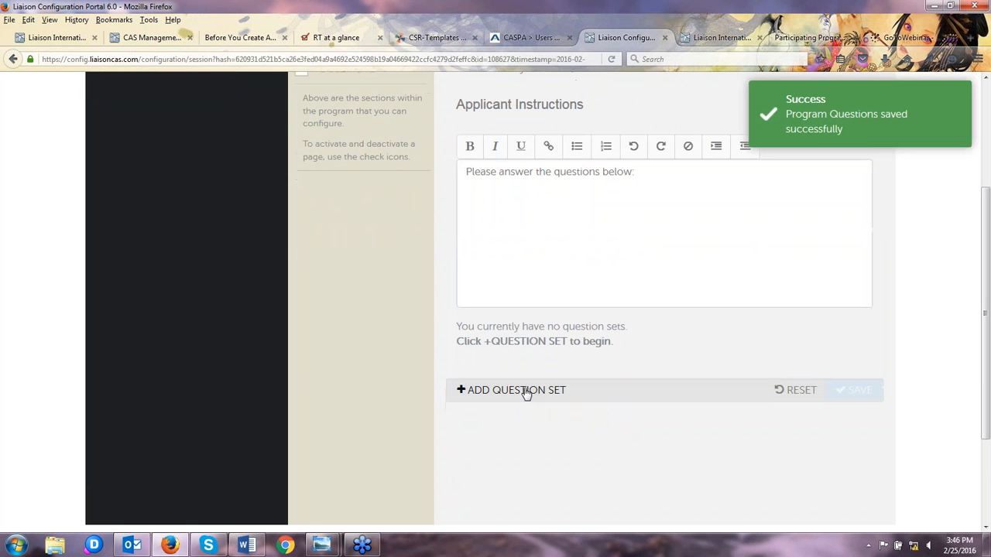
click(526, 392)
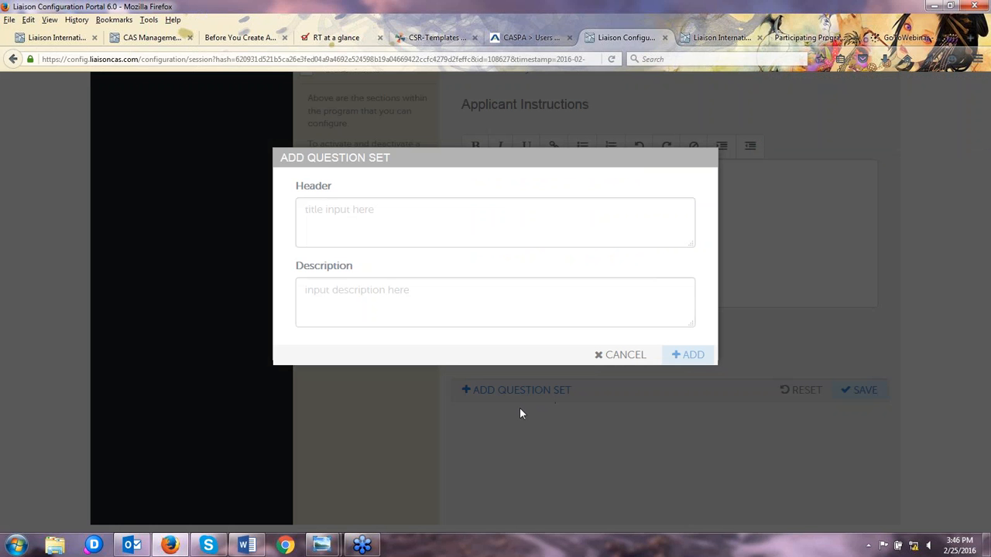
click(353, 215)
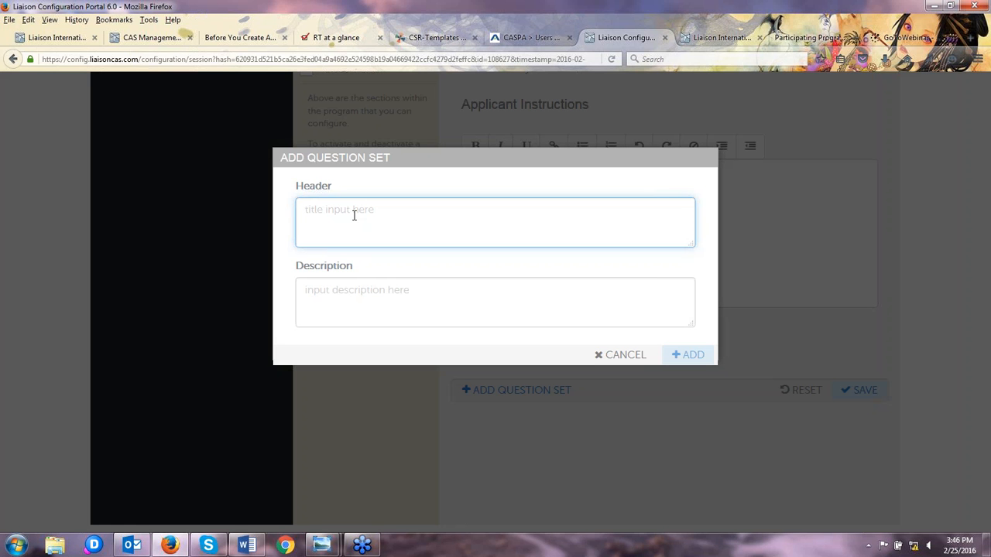
text(Wake Forrest program questions)
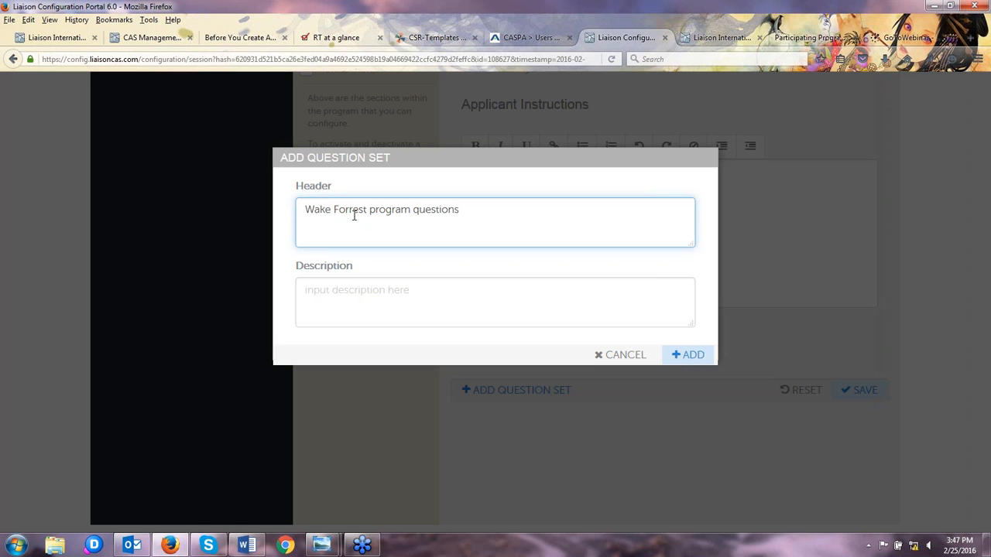
click(411, 305)
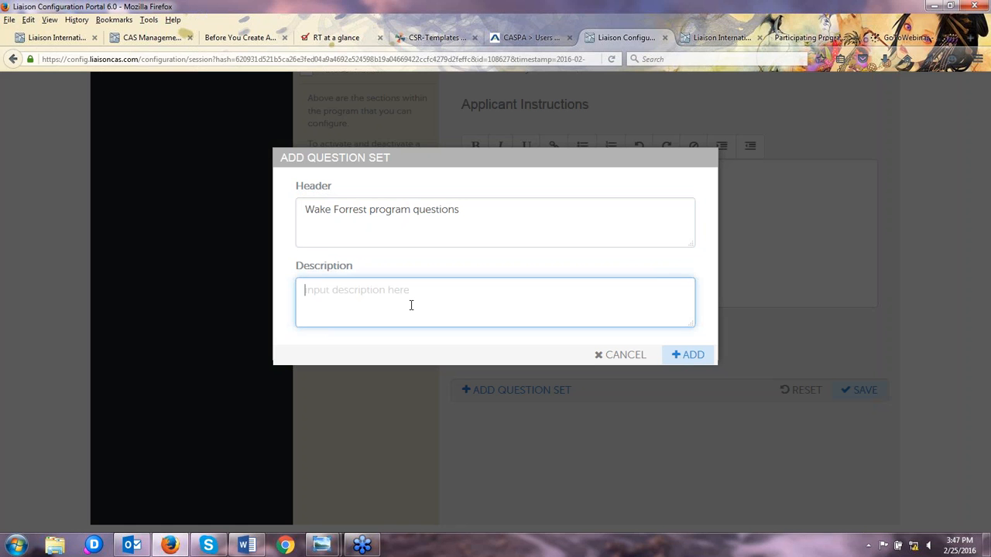
text(F)
key(BackSpace)
text(Please review and respond to t)
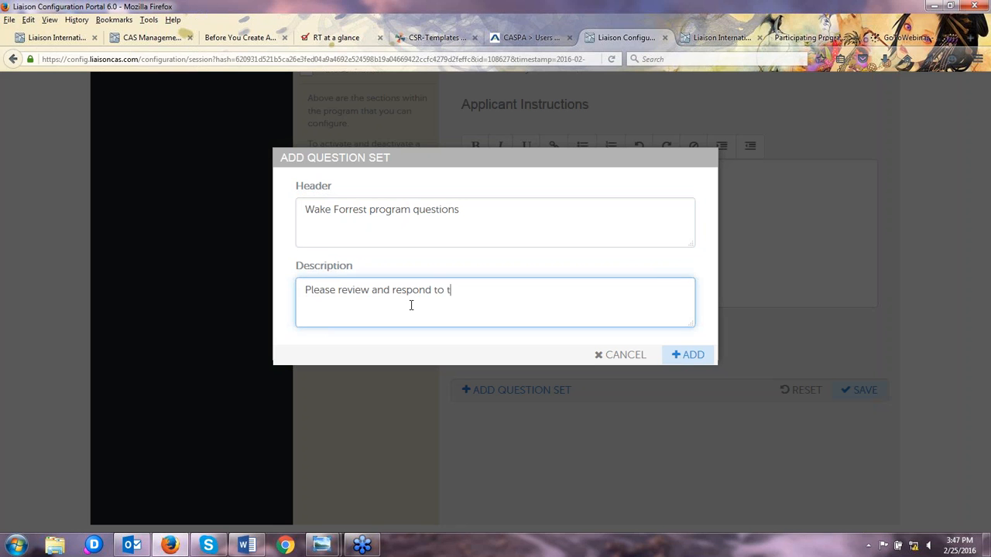
text(he questions below:)
click(689, 354)
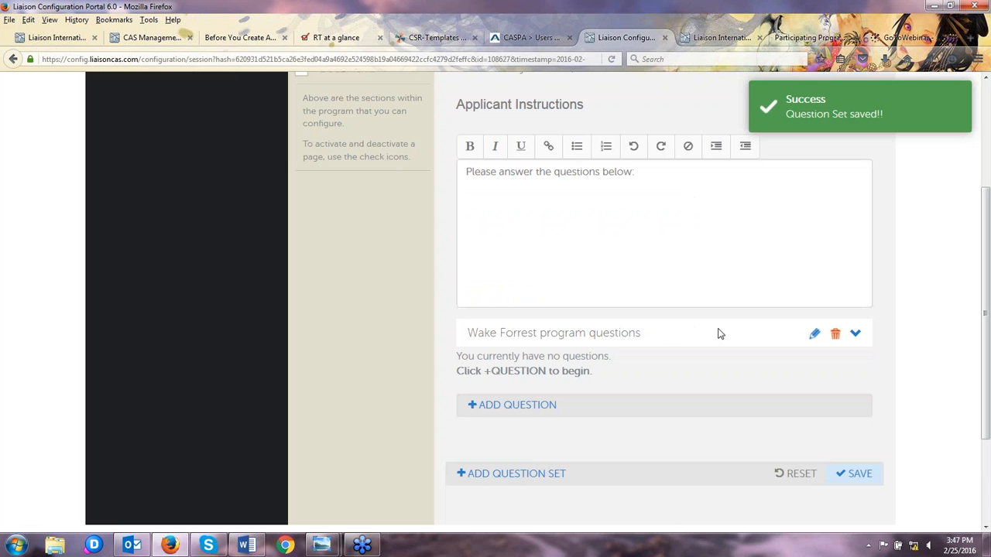
Start a new question in the Wake Forrest program questions set, switching its required setting on and back off
click(517, 405)
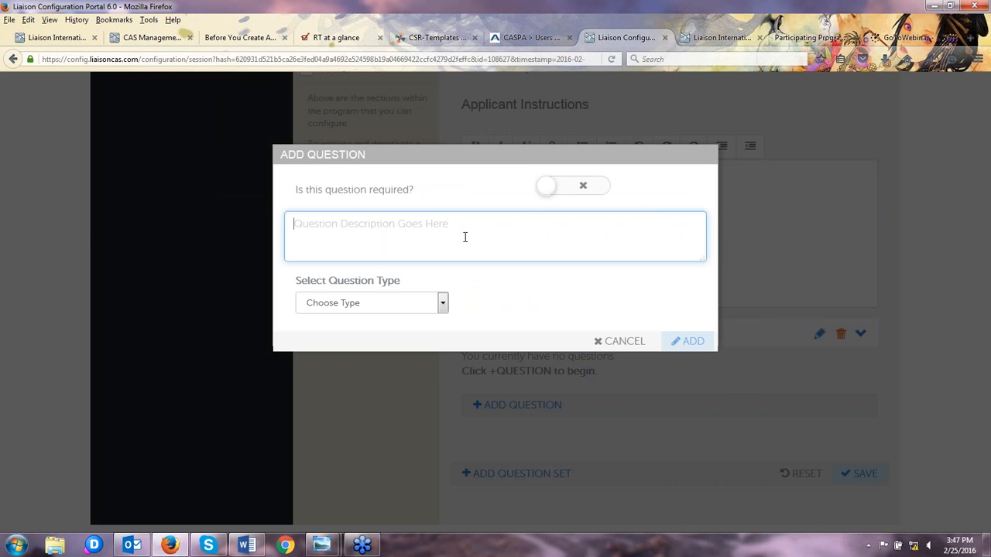
click(583, 189)
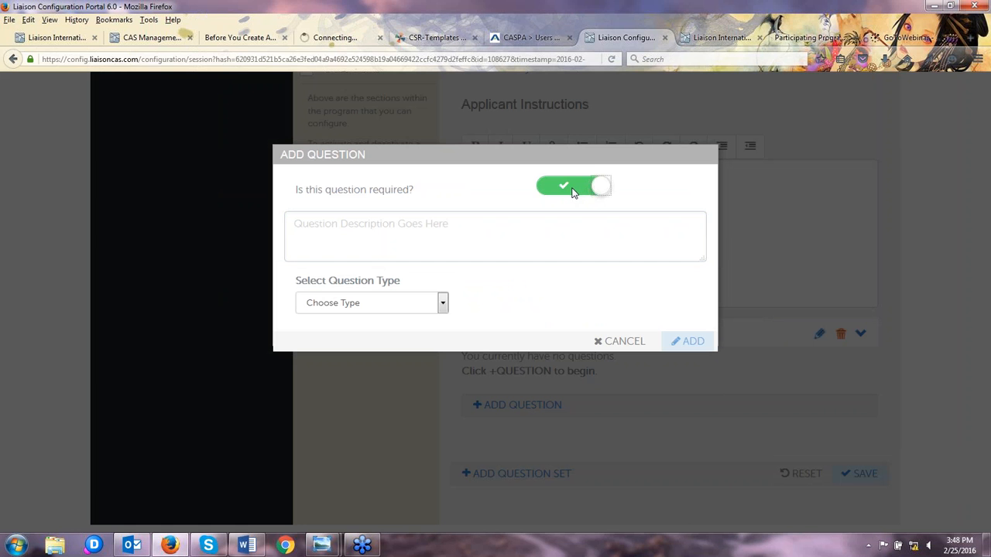
click(603, 190)
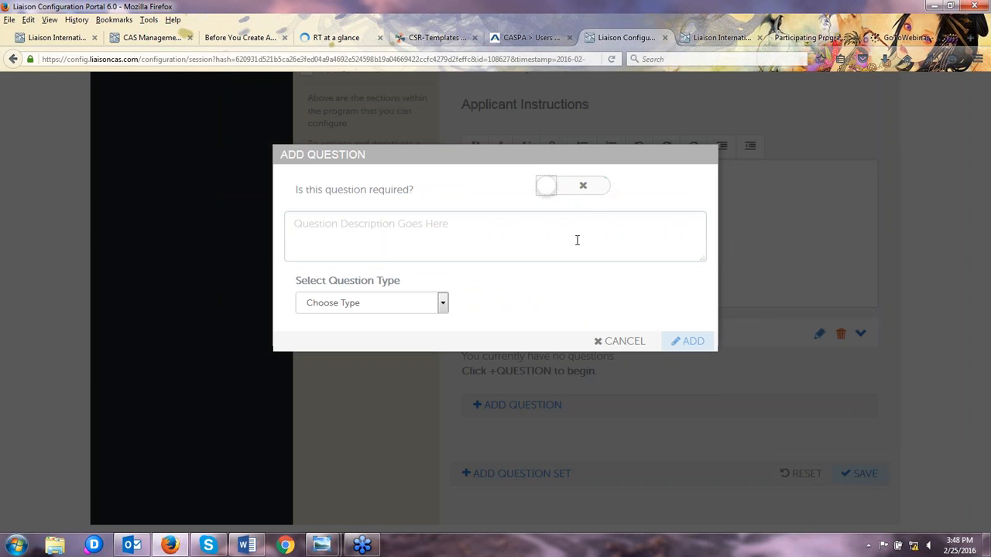
click(397, 233)
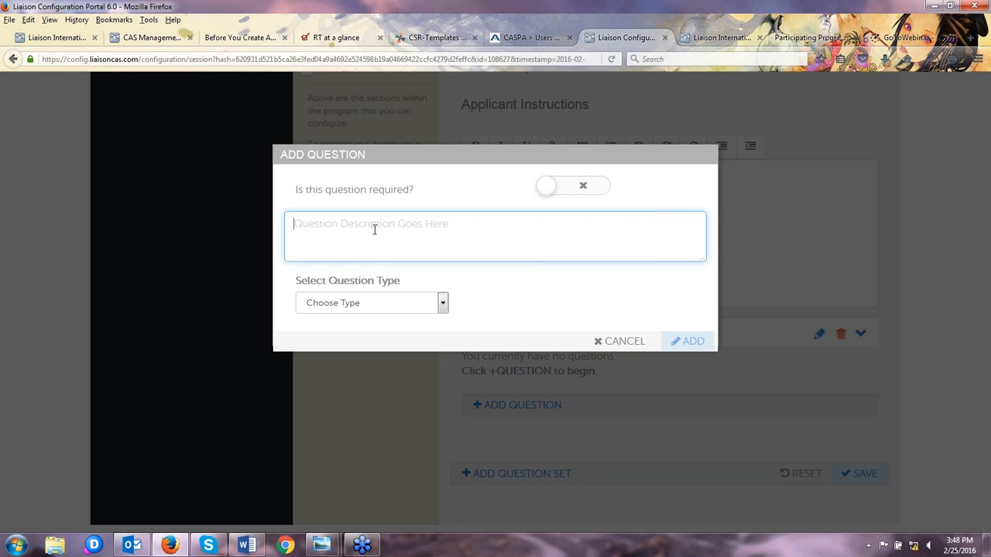
Try the Multiple Choice question type with the Single Answer format
click(442, 304)
click(363, 330)
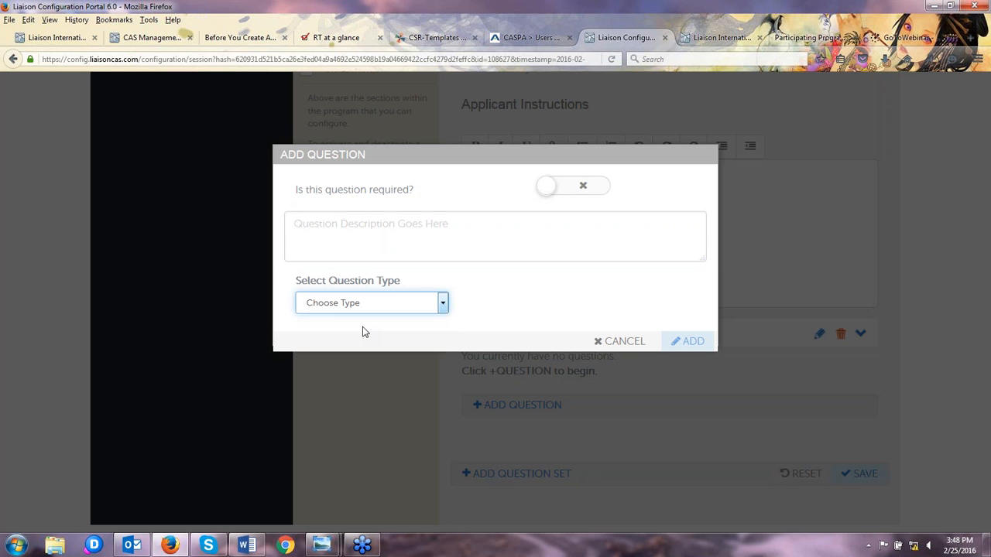
click(373, 370)
click(372, 407)
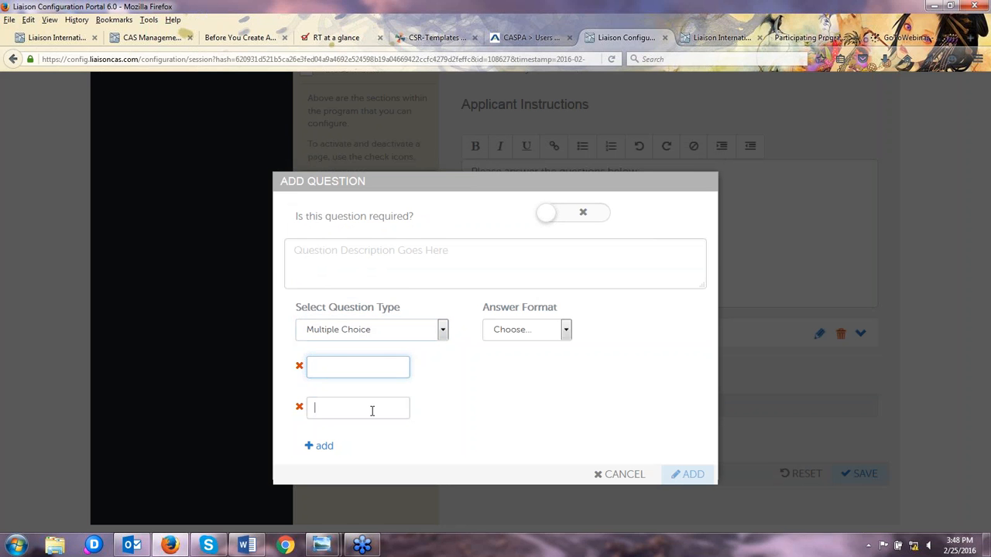
click(553, 336)
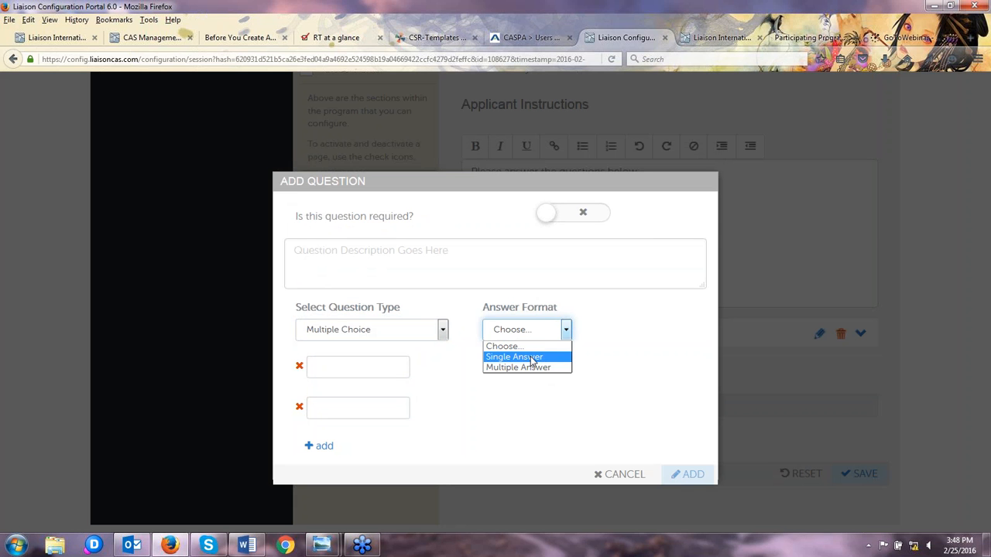
click(531, 357)
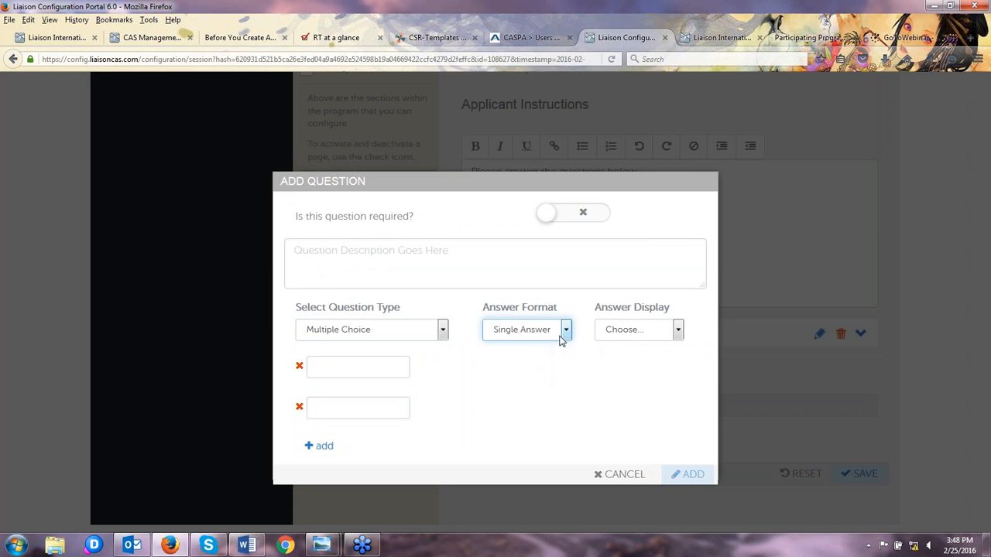
Try the Multiple Answer format with the Check box answer display for the multiple choice question
click(546, 336)
click(531, 370)
click(655, 333)
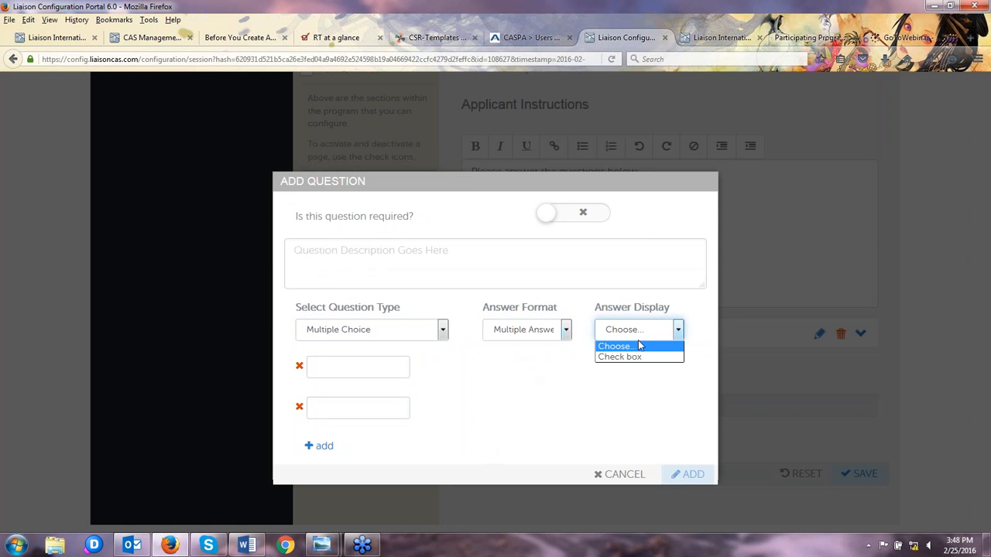
click(631, 357)
Return the answer format to Single Answer and look through its answer display options without choosing one
click(531, 337)
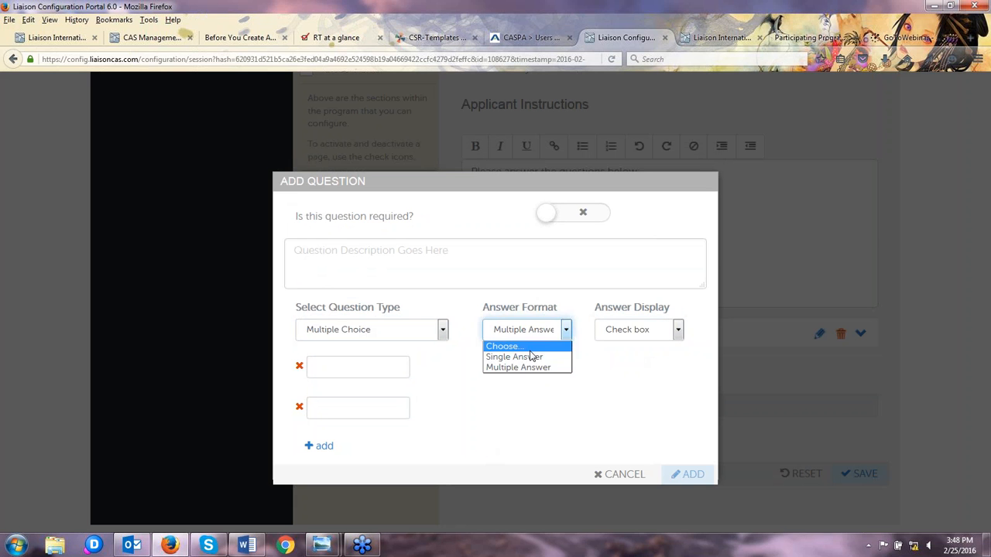
click(533, 357)
click(648, 333)
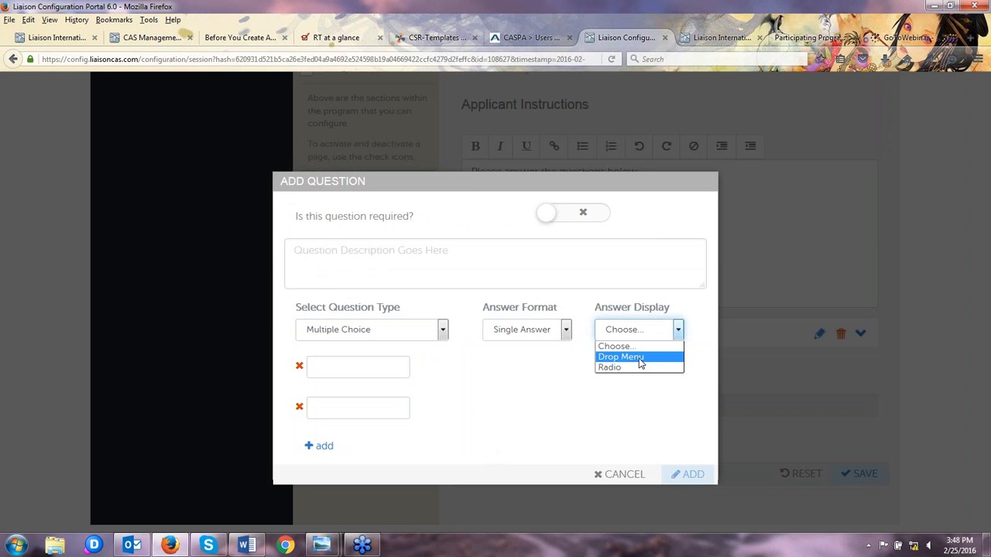
click(562, 387)
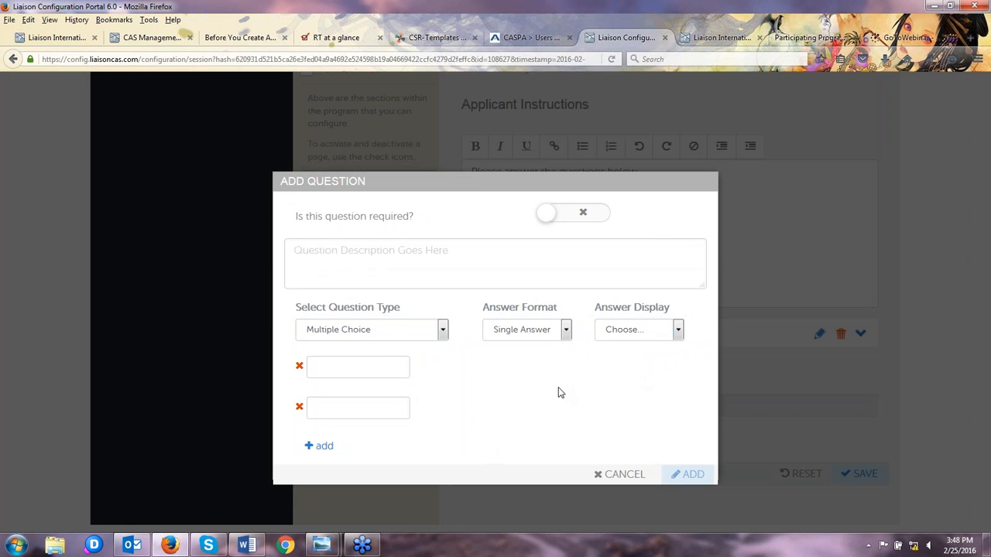
Try the Essay question type and select its maximum characters value
click(392, 332)
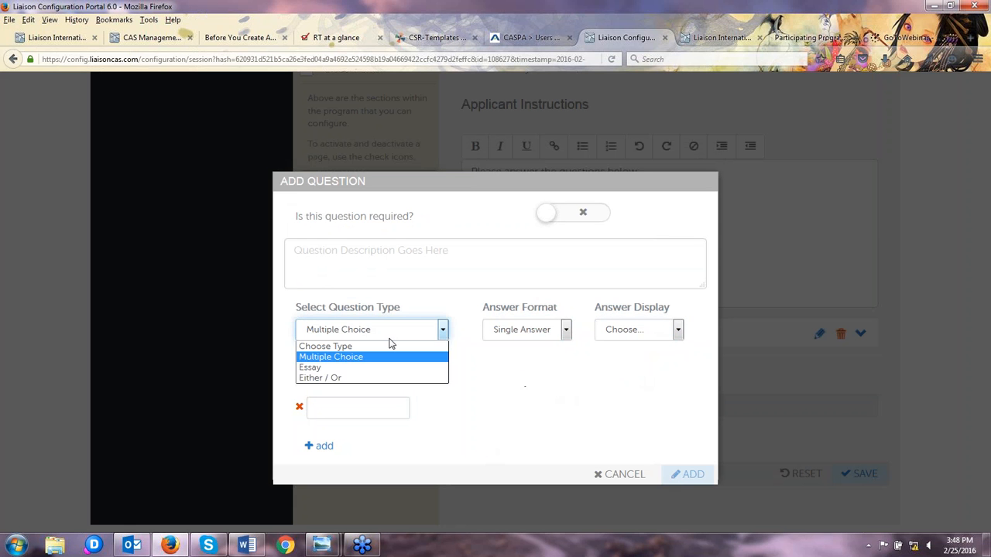
click(360, 368)
click(423, 235)
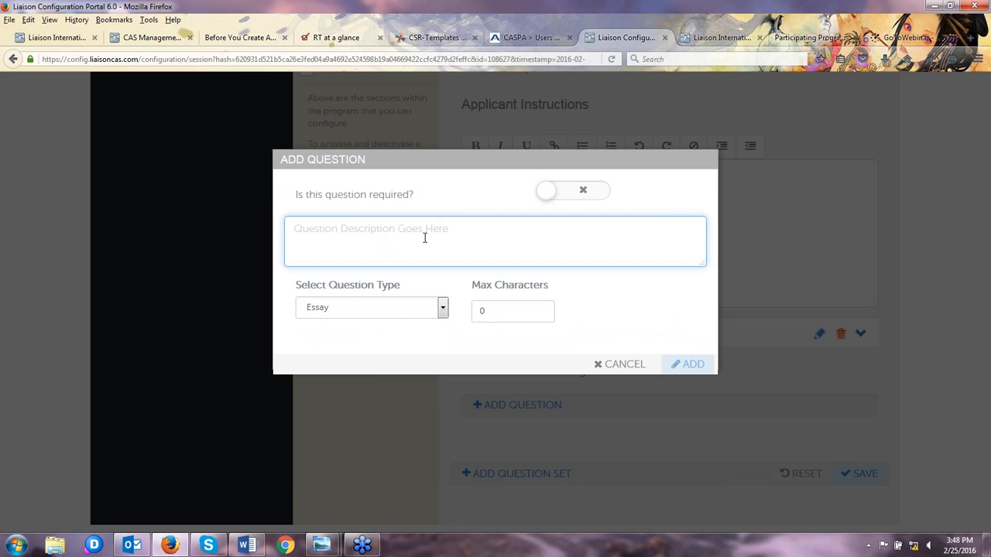
click(496, 315)
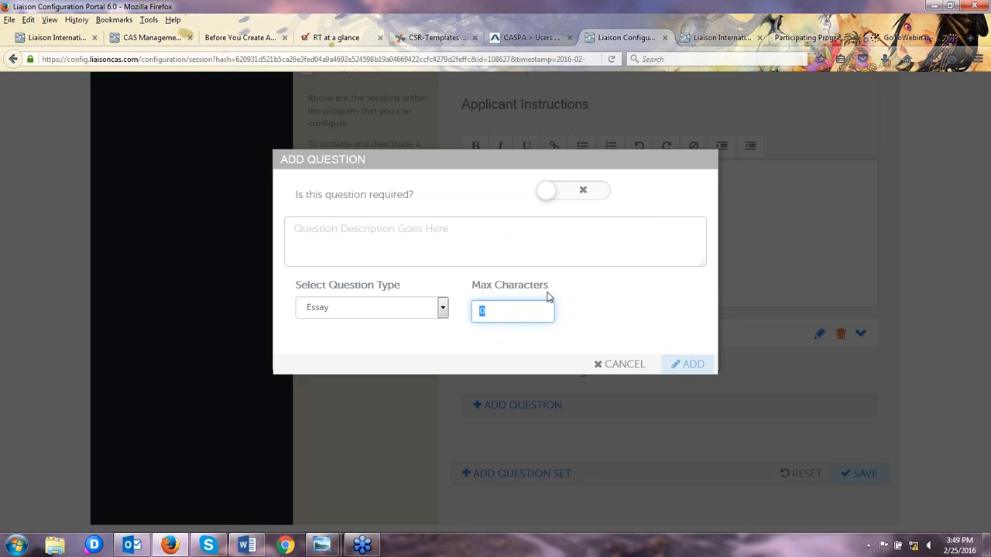
Set the question type to Either / Or with the answers "Yes" and "No"
click(401, 316)
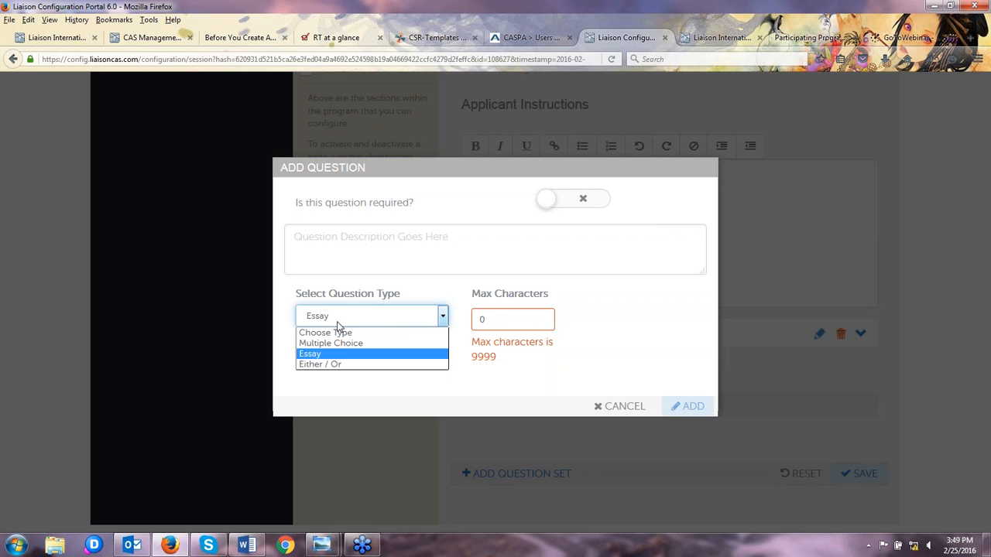
click(331, 364)
click(331, 361)
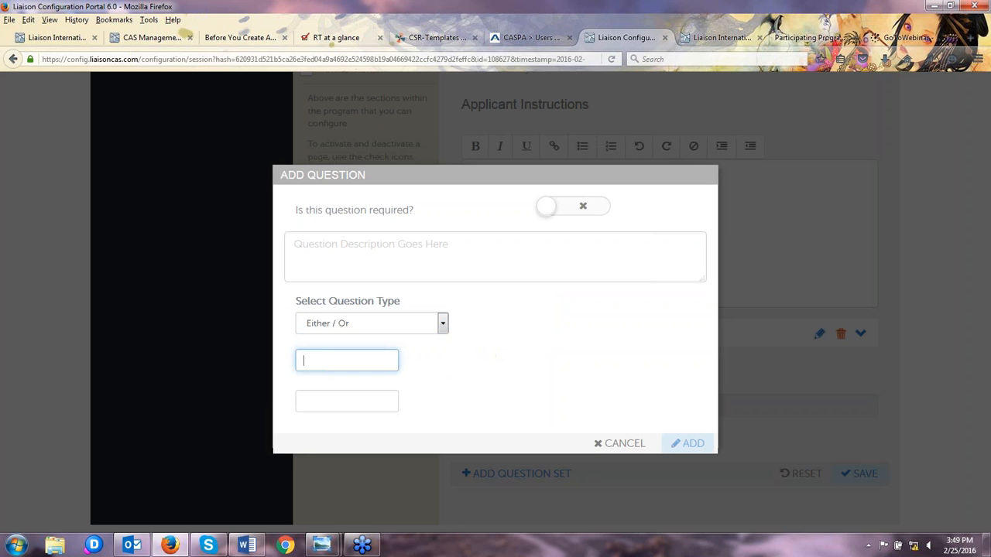
text(Yes)
click(348, 402)
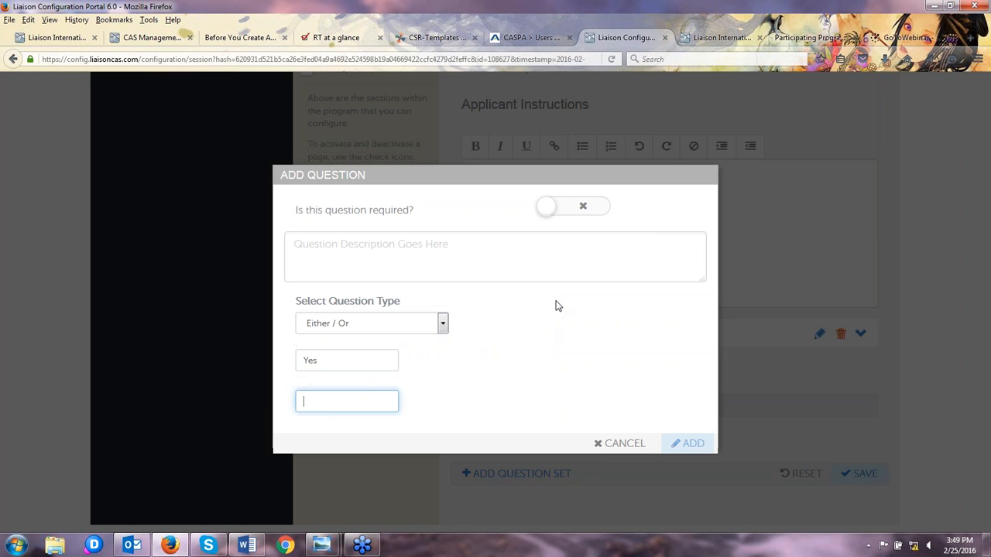
text(No)
Enter "Have you applied previously to our institution?" as the question description and add the question to the set
click(415, 255)
text(Ha)
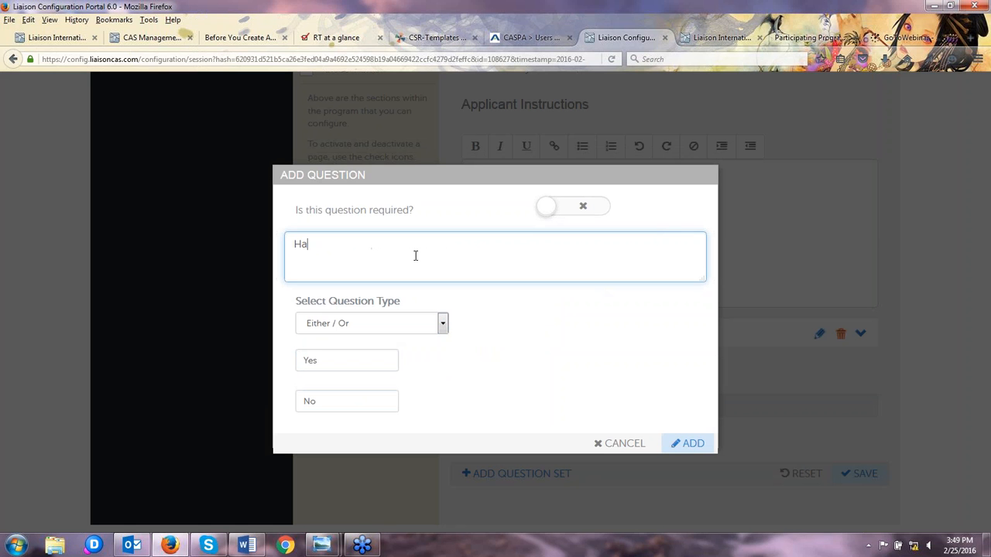
text(ve you applied previously to our institution?)
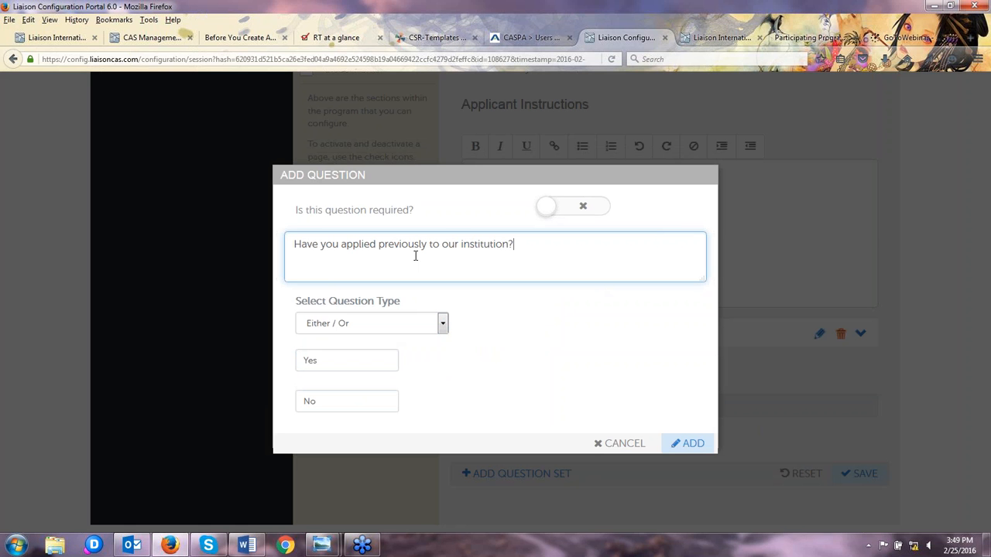
click(688, 443)
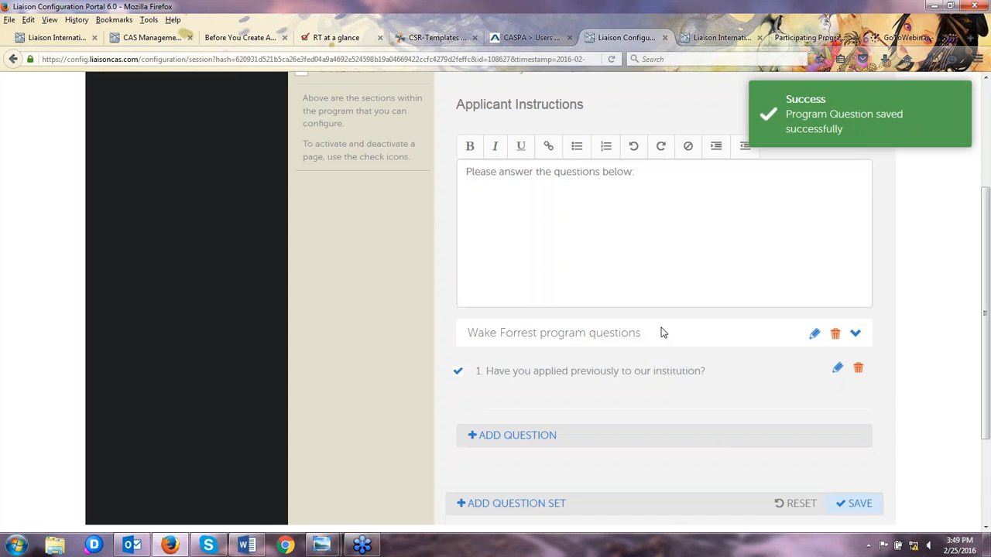
Open the question about previous applications for editing, review its settings and close it without changes
scroll(666, 333, down, 2)
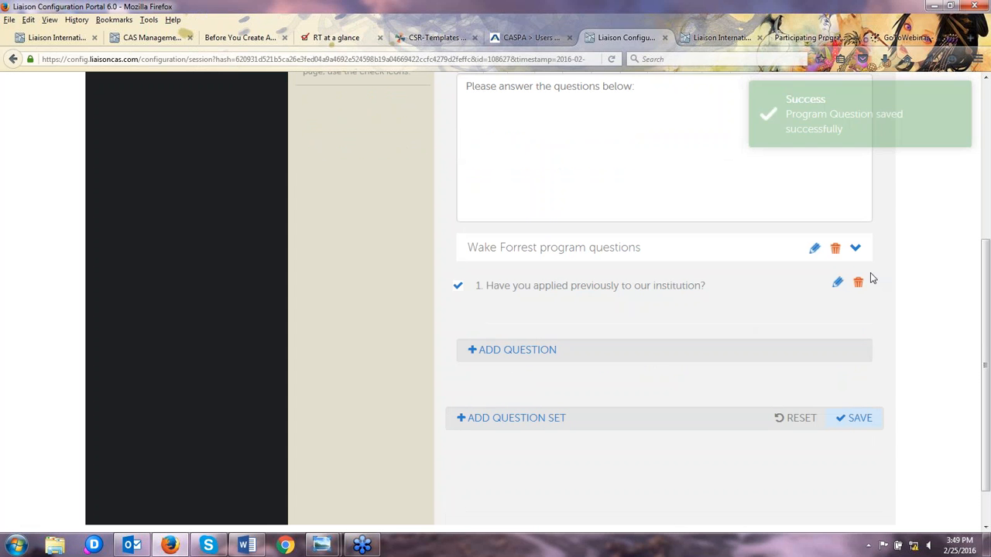
click(838, 284)
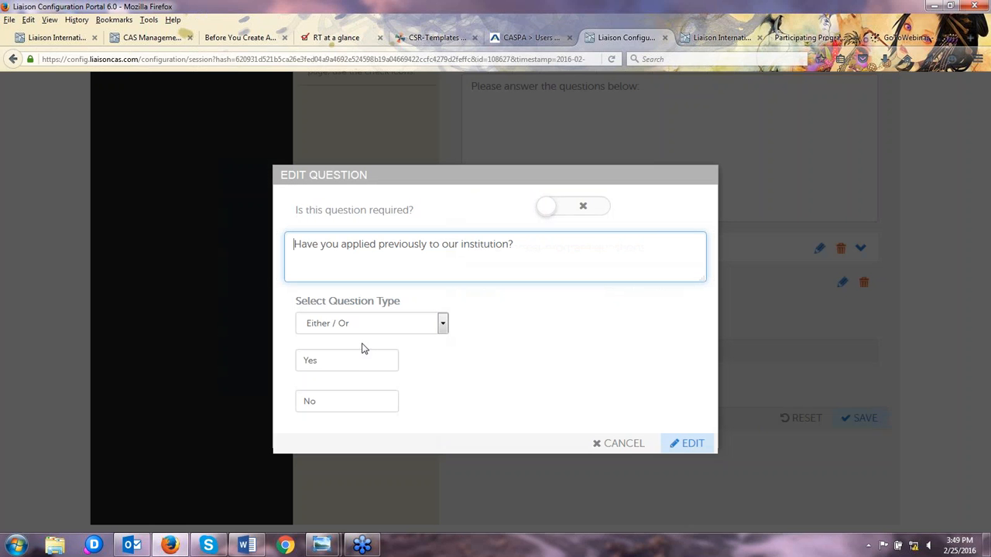
click(626, 444)
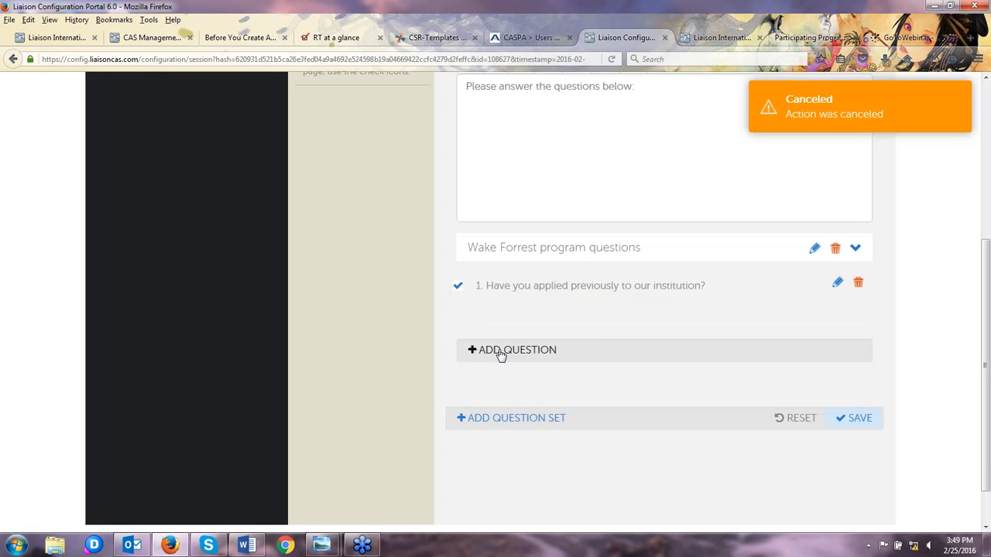
Dismiss a new question without adding it and save the program questions
click(501, 352)
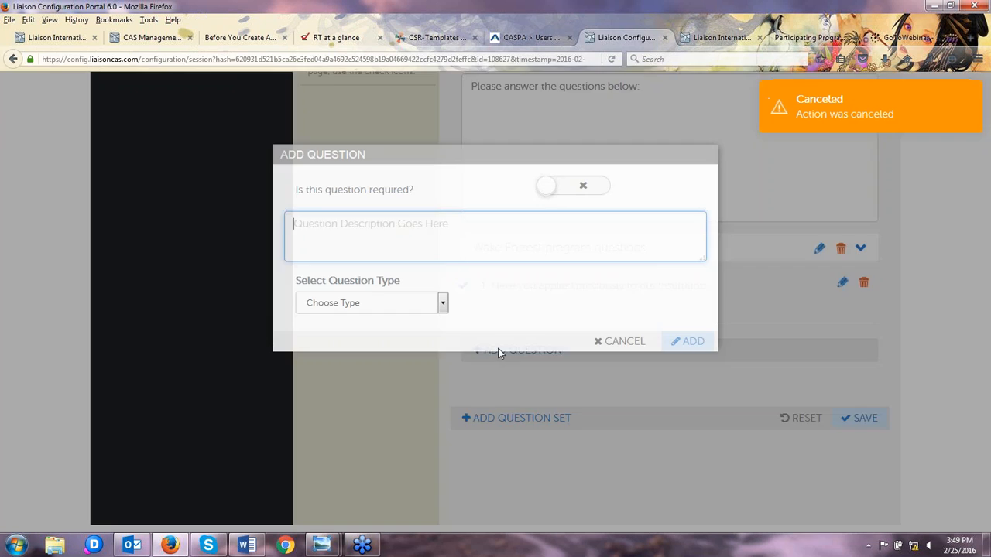
click(612, 341)
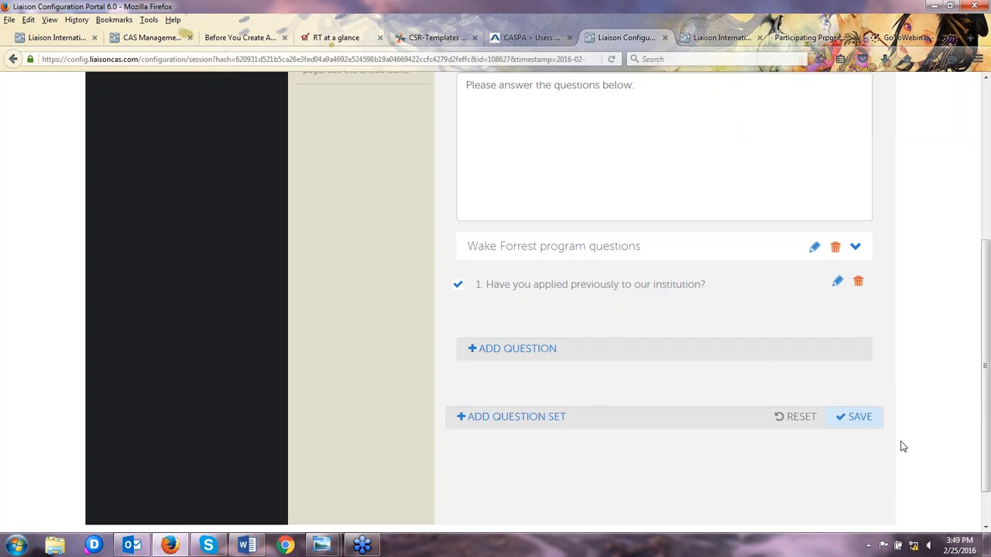
click(861, 369)
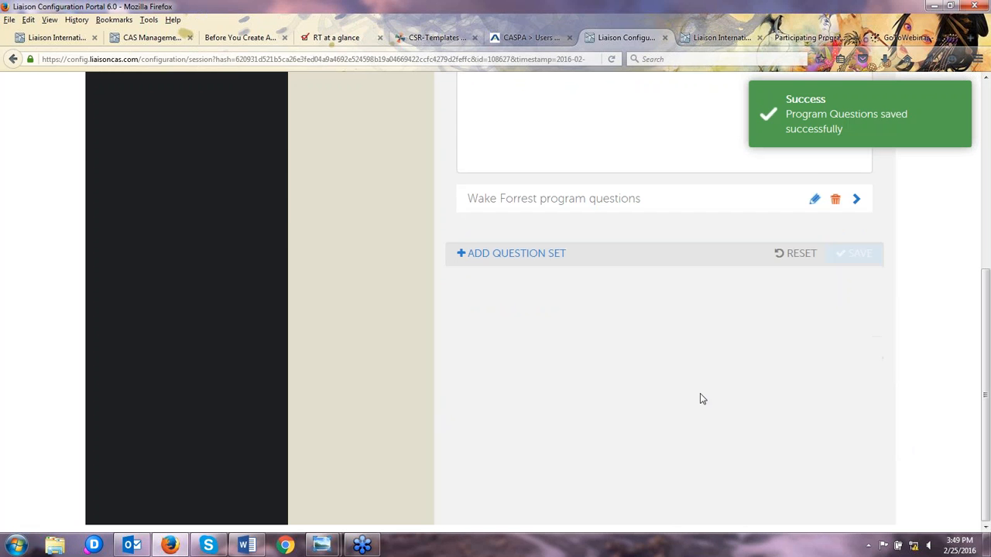
Activate the program's Prerequisites page, open it and place the cursor in its applicant instructions
scroll(700, 395, up, 5)
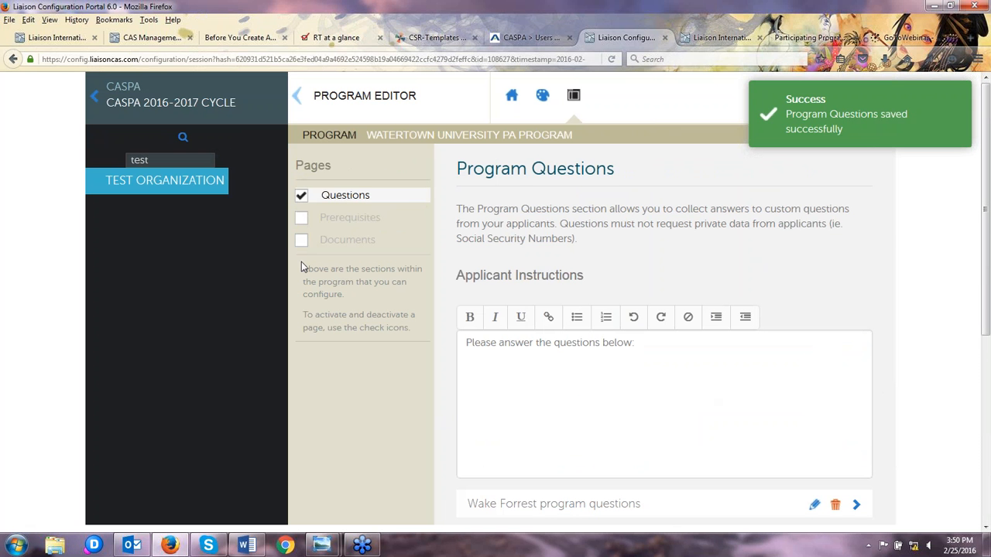
click(302, 220)
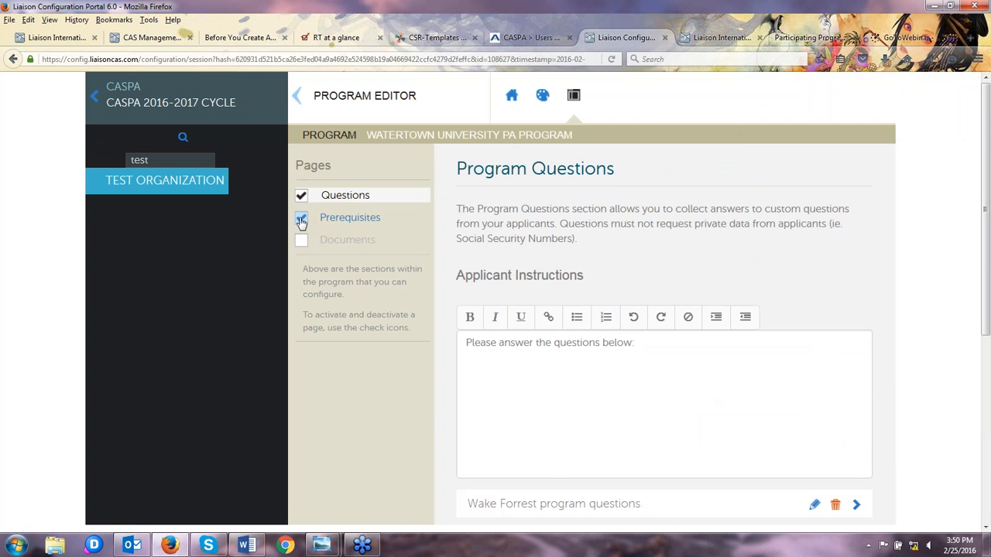
click(354, 223)
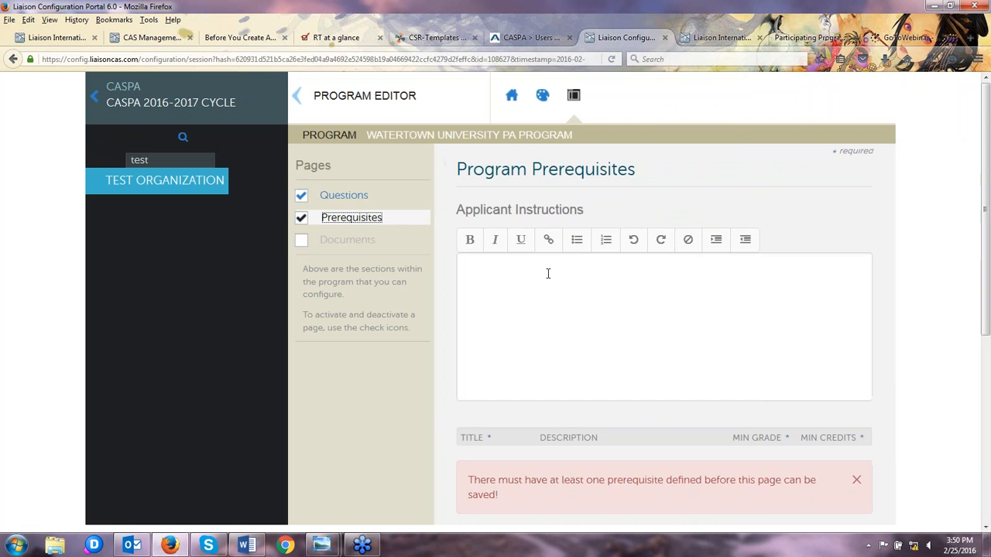
click(545, 275)
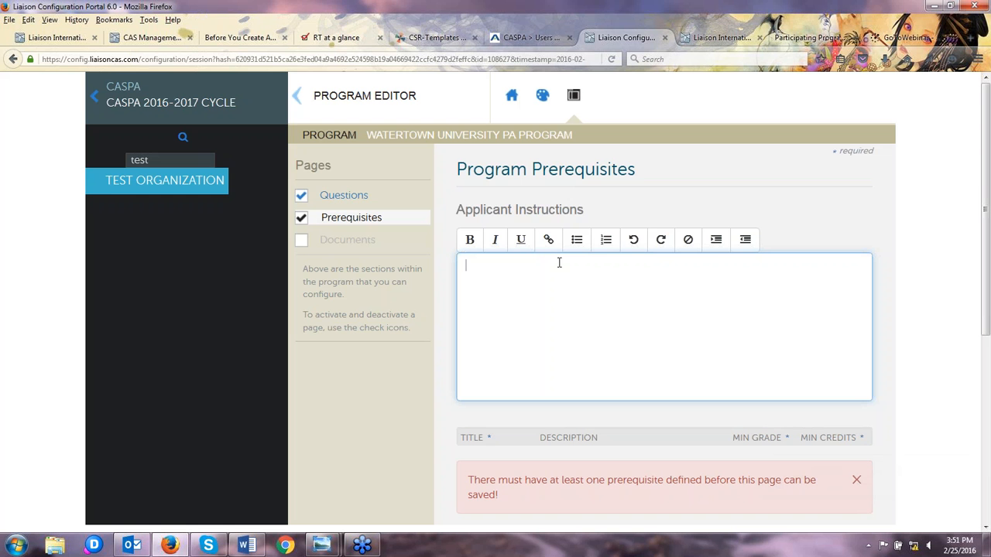
Add a prerequisite with the title "Anat and Phys I"
scroll(607, 260, down, 3)
scroll(542, 325, down, 1)
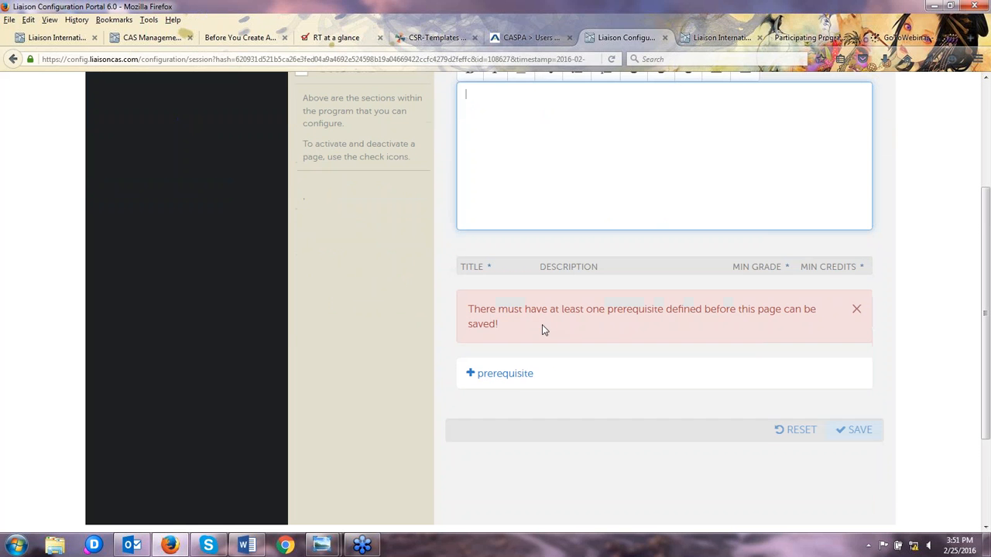
click(511, 378)
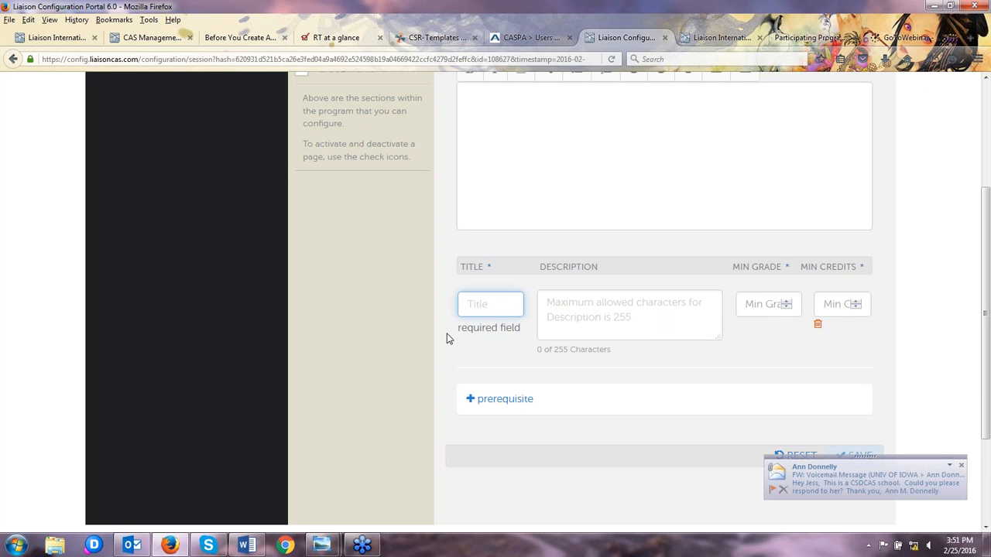
text(Ana)
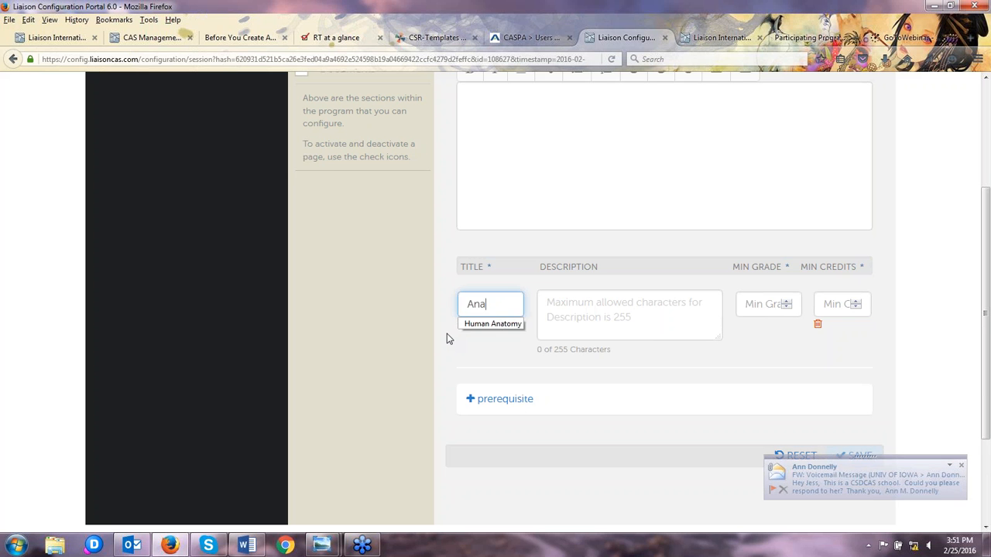
text(tam)
key(BackSpace)
key(BackSpace)
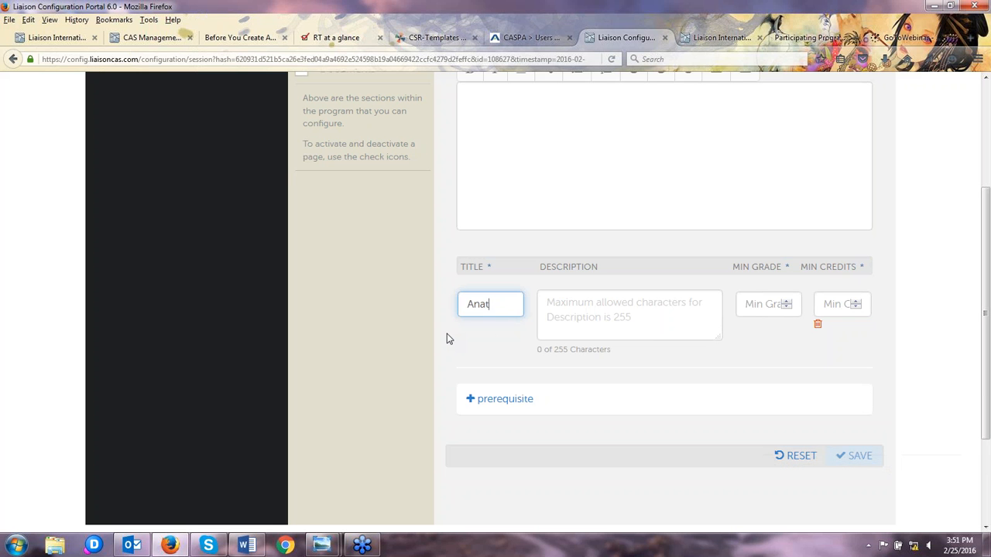
text(and Phys I)
Enter "Equiv: 1 semester of anatomy at the 200 level or above" as the prerequisite's description
click(574, 304)
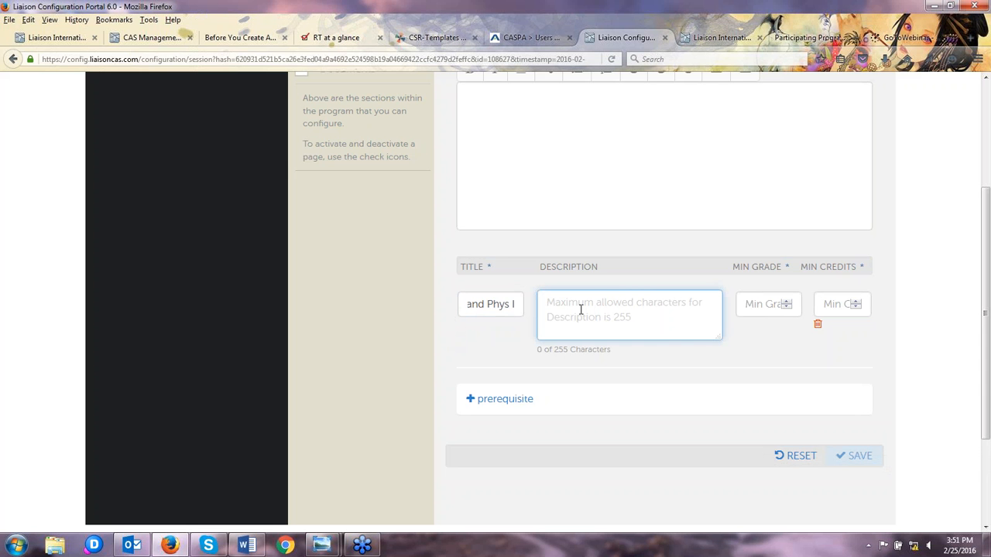
text(eQU)
key(BackSpace)
key(BackSpace)
key(BackSpace)
text(E)
key(Tab)
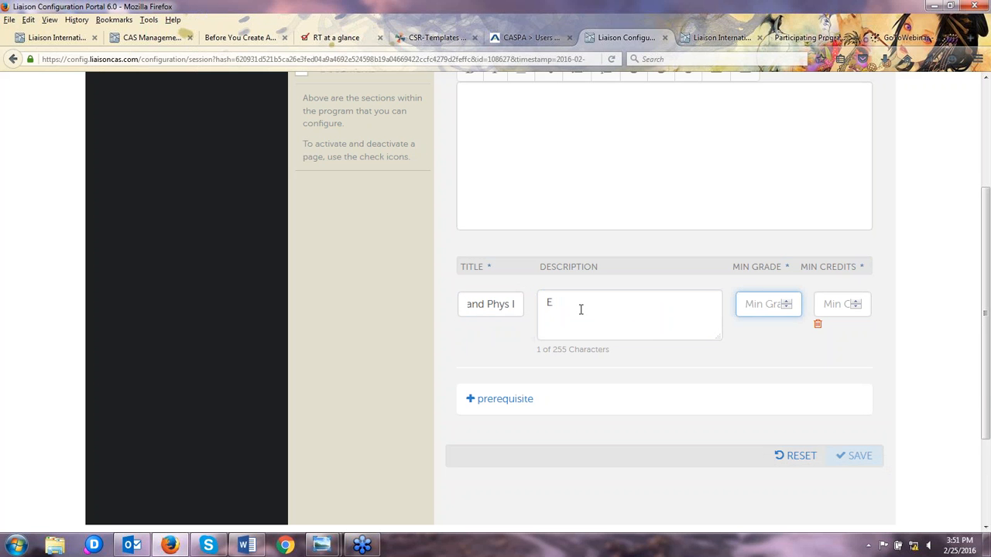
click(580, 310)
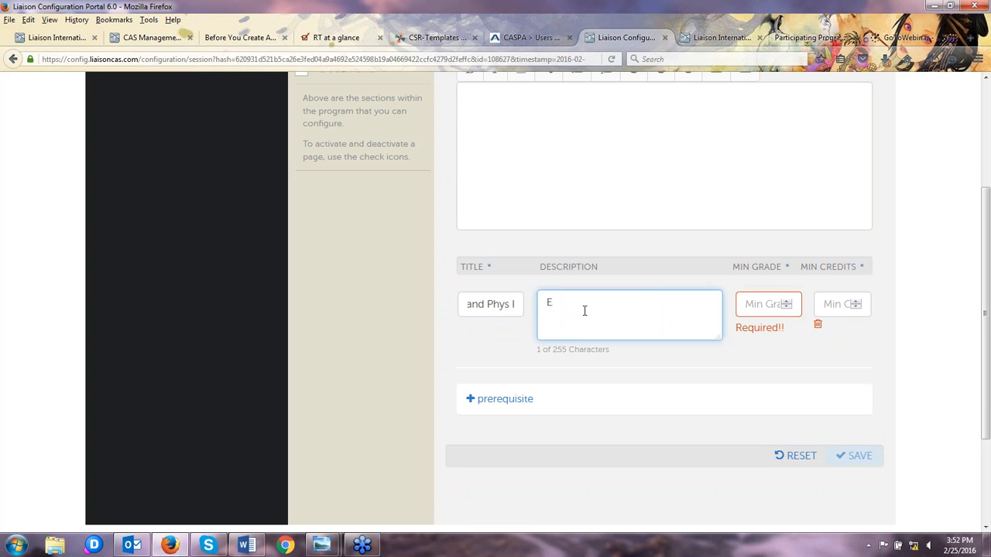
key(BackSpace)
text(Equiv: 1 semester of )
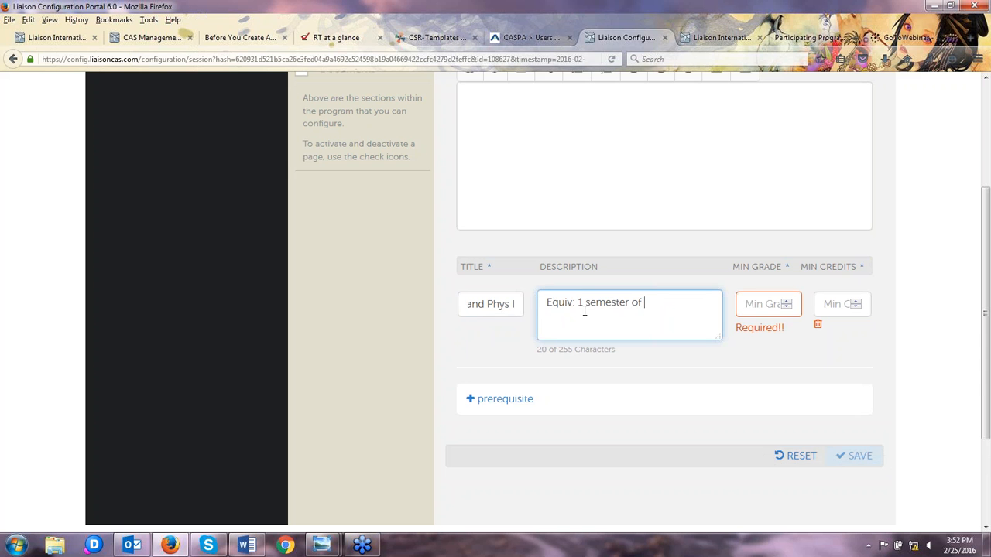
text(anatomy at the 200 level or a)
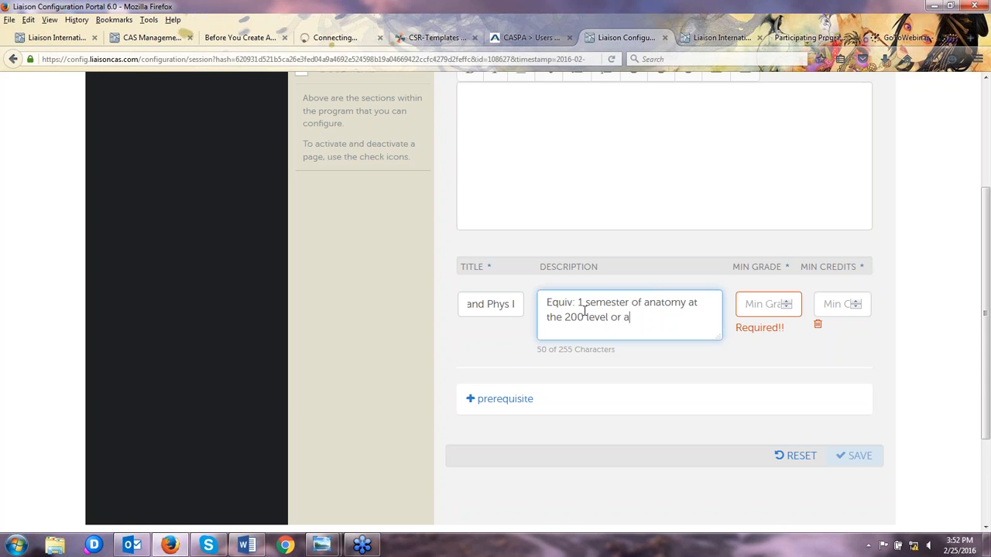
text(bove)
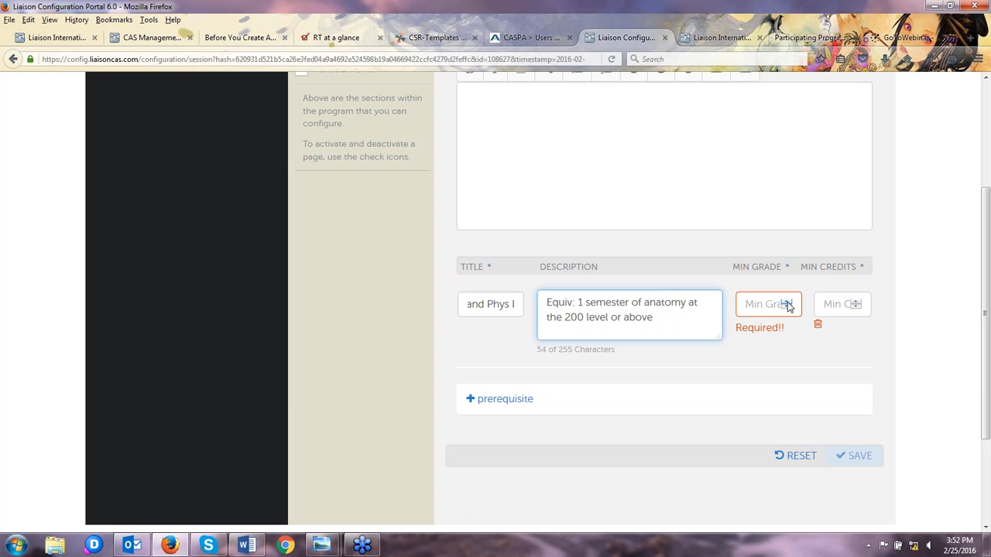
Set the prerequisite's minimum grade and minimum credits to 3 each and save the prerequisites
click(786, 306)
click(787, 305)
click(789, 305)
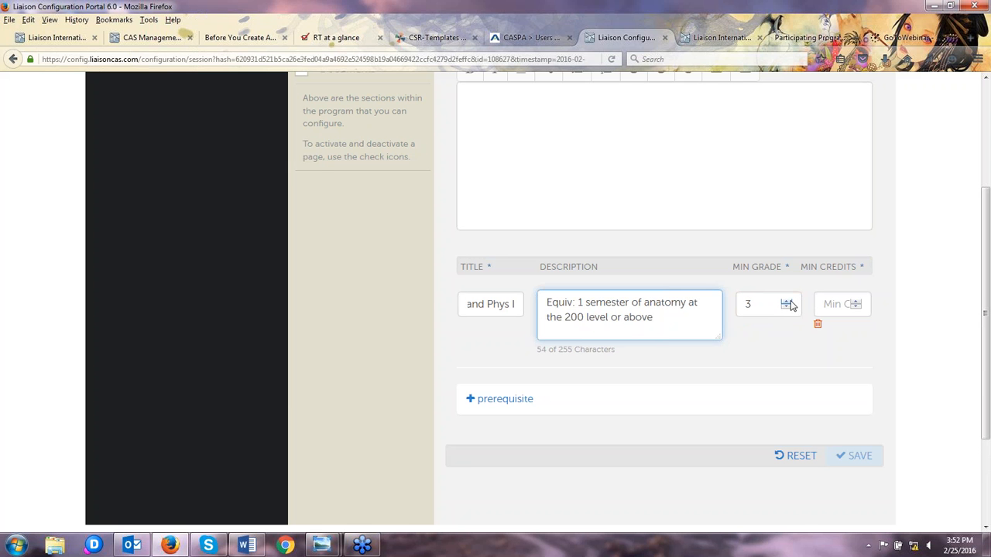
click(769, 304)
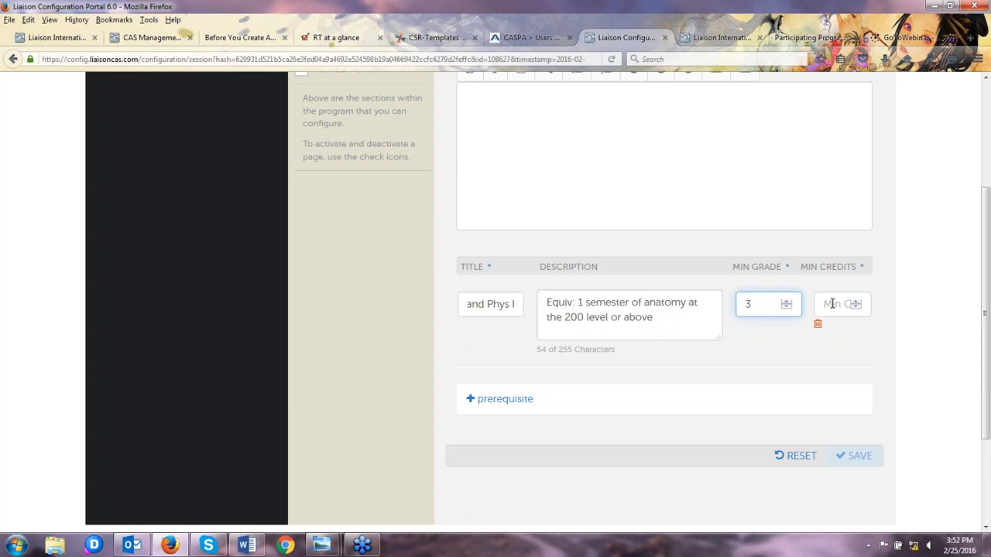
click(856, 301)
click(857, 301)
click(857, 302)
click(840, 307)
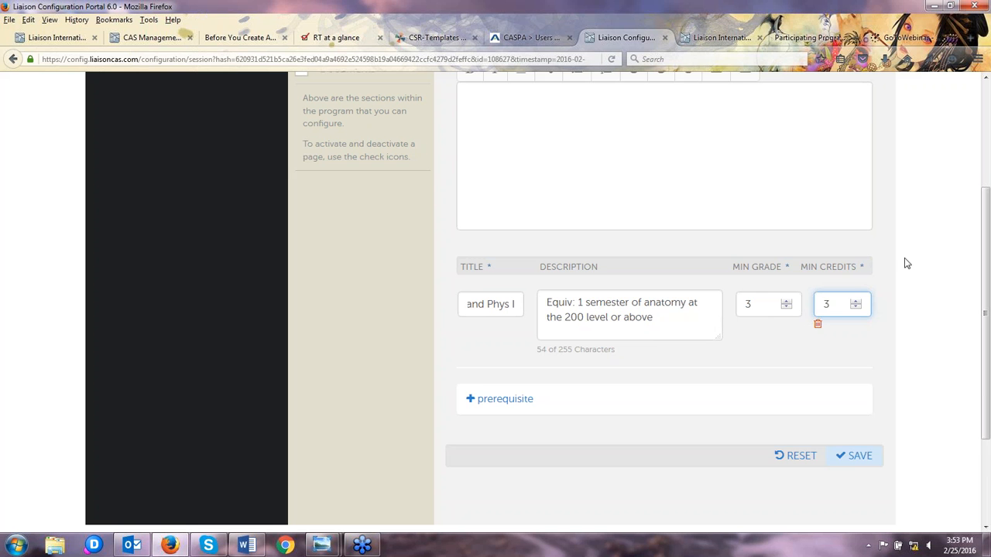
click(858, 458)
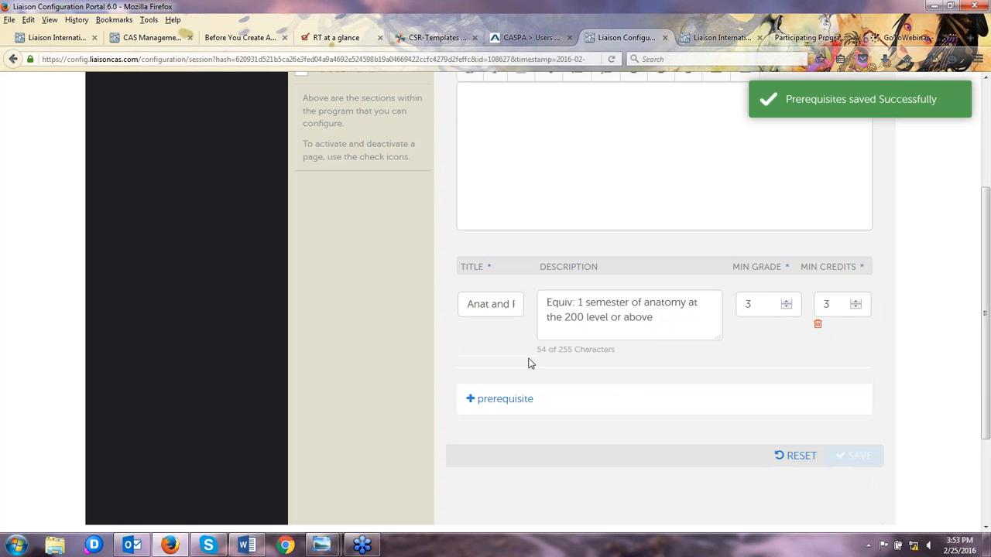
Add a second, blank prerequisite row below the anatomy one and save the prerequisites again
click(500, 400)
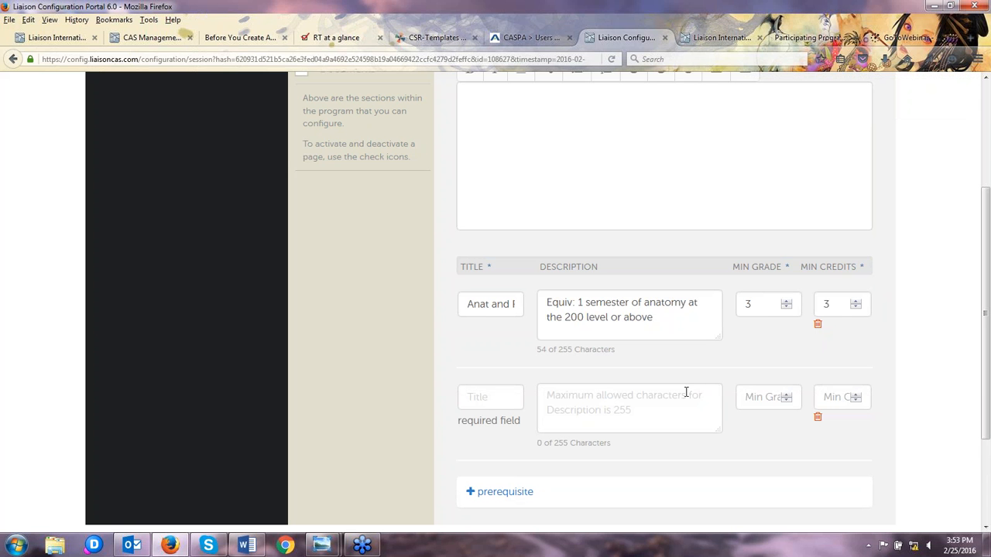
scroll(685, 393, down, 3)
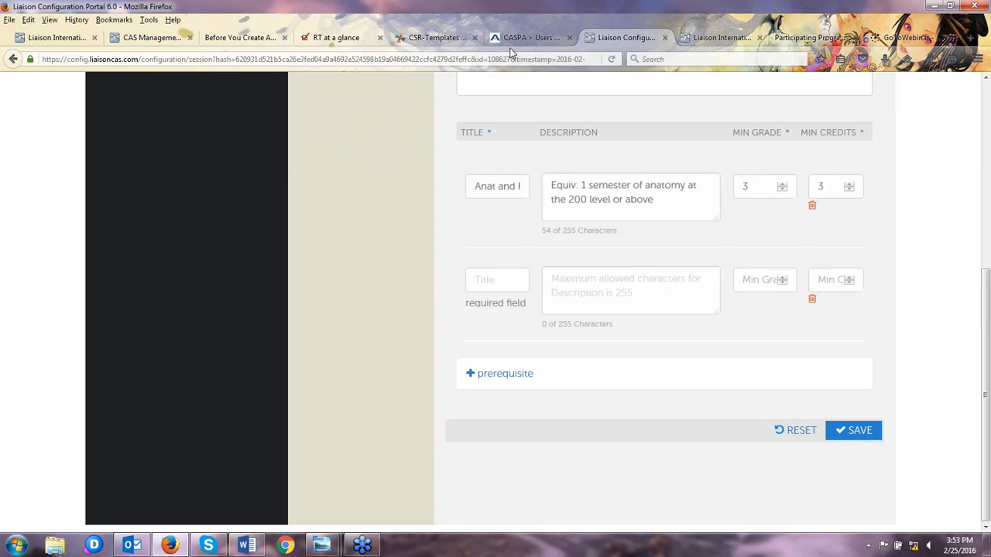
click(855, 414)
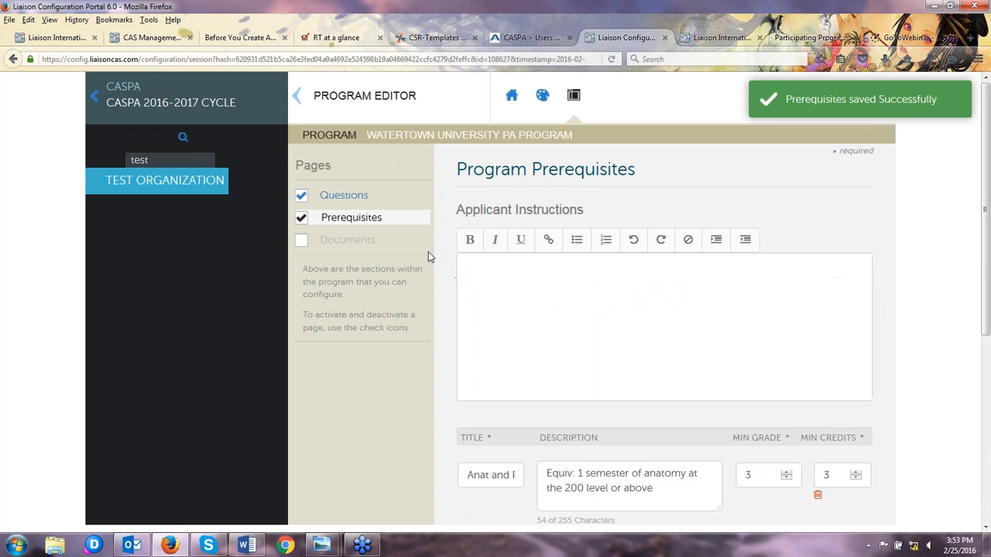
Activate the program's Documents page and open it at the list of program document types
click(302, 242)
click(364, 241)
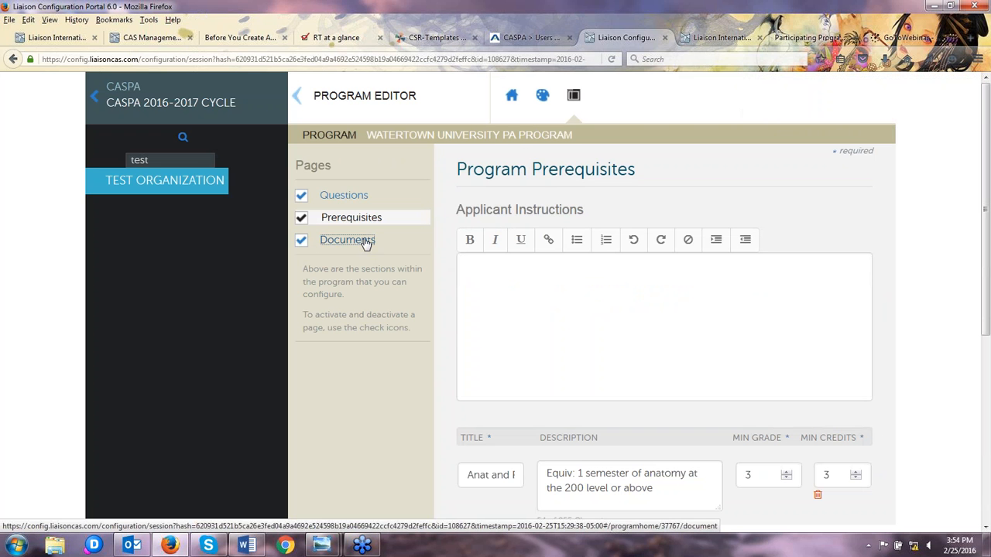
scroll(743, 256, down, 2)
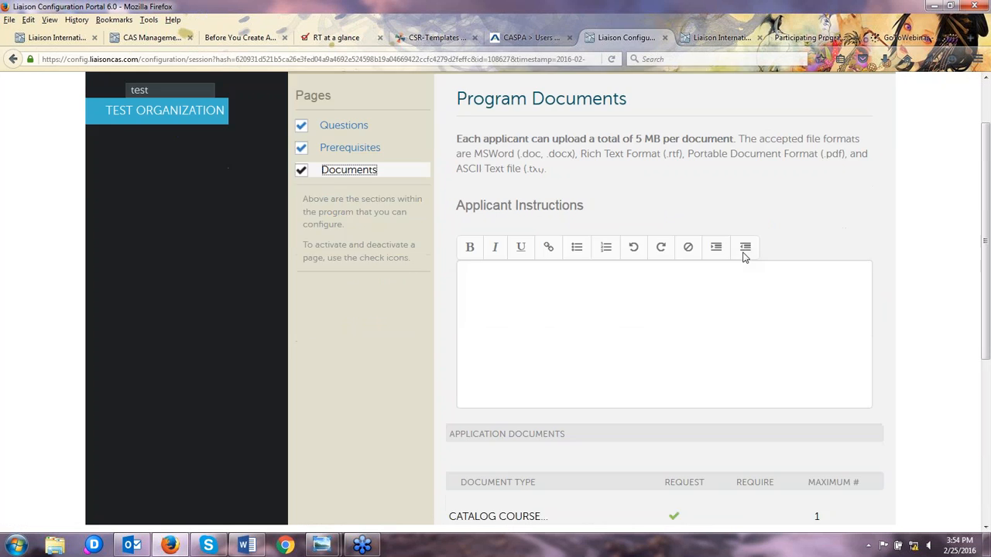
scroll(743, 258, down, 5)
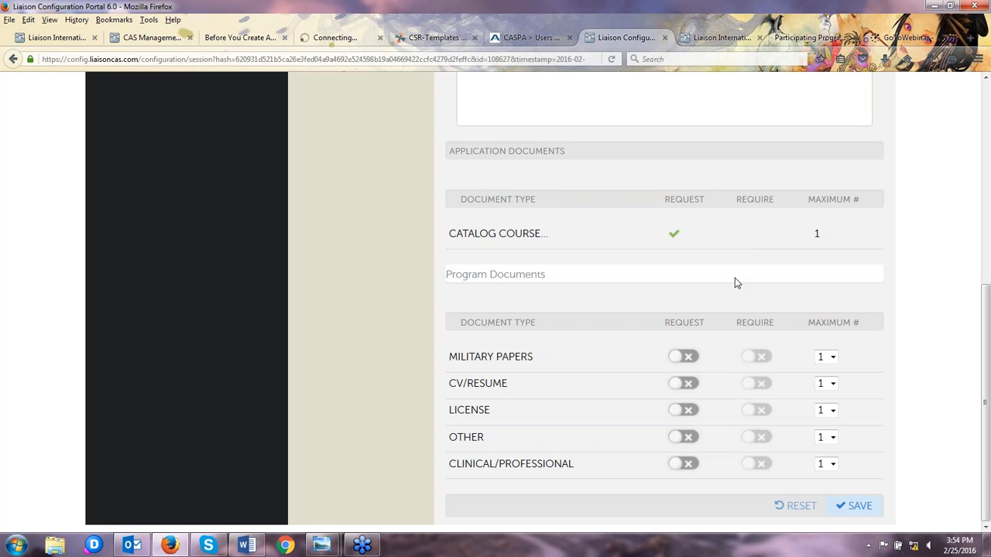
Turn on the request for the CV/Resume program document
drag(519, 385, 452, 380)
click(533, 391)
click(683, 384)
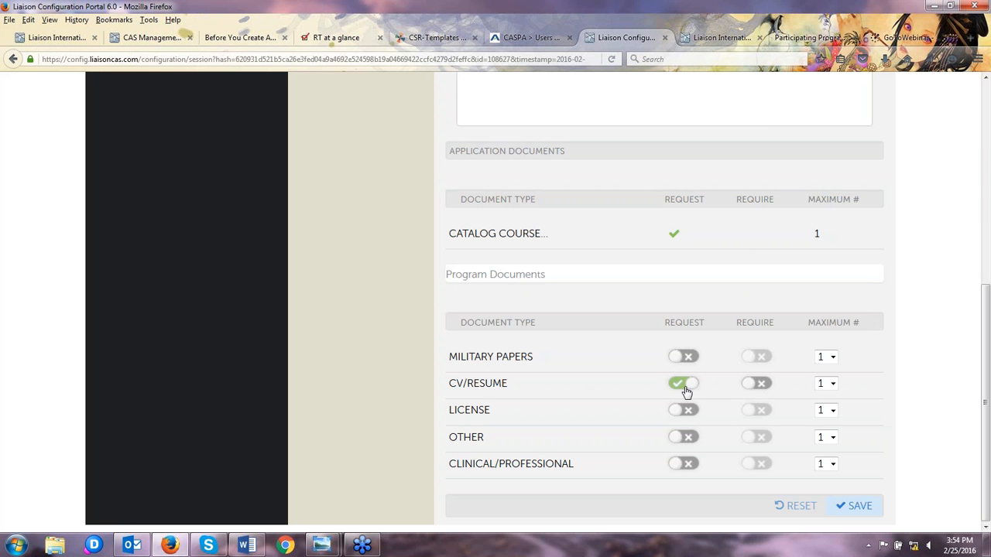
Try making the CV/Resume document required with a maximum of 2, and revert both settings
click(756, 383)
click(834, 385)
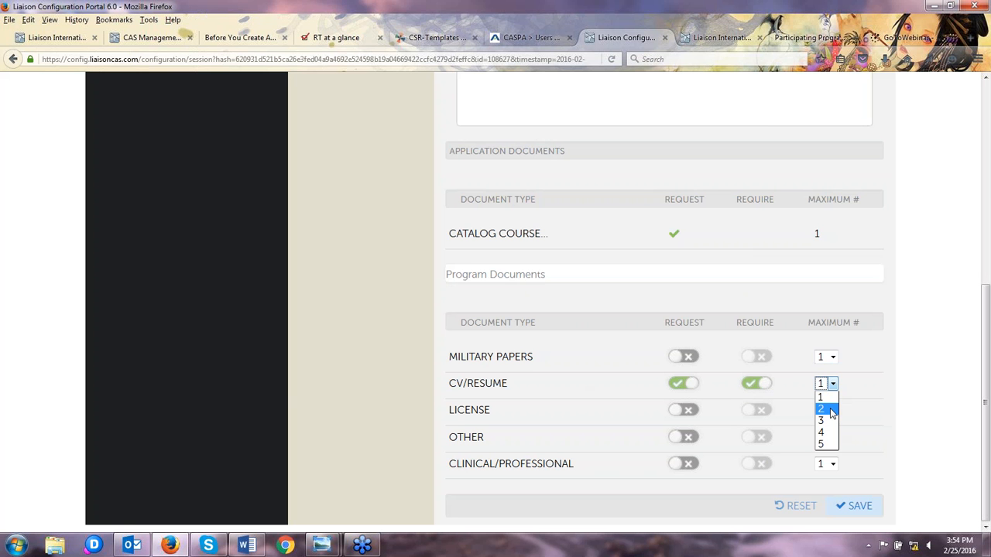
click(832, 410)
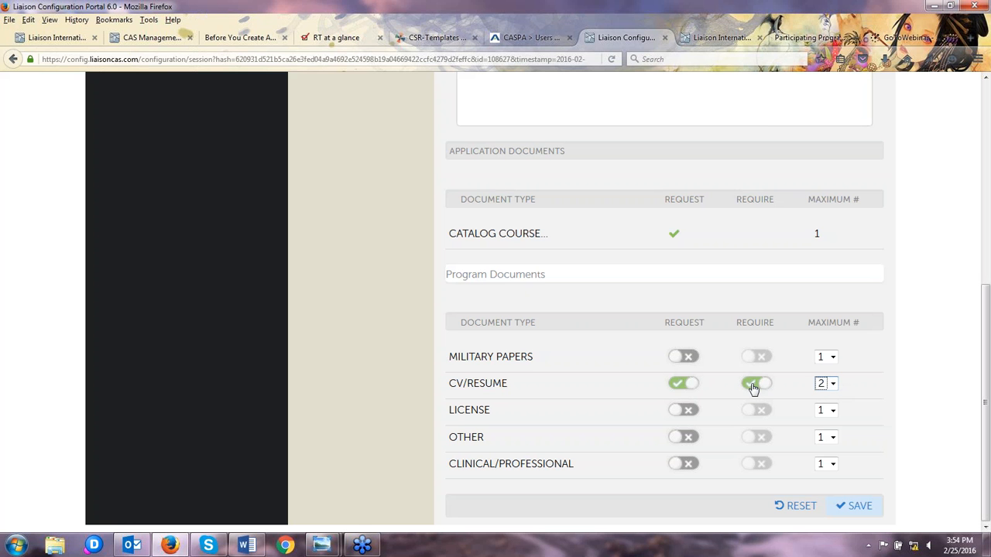
click(833, 384)
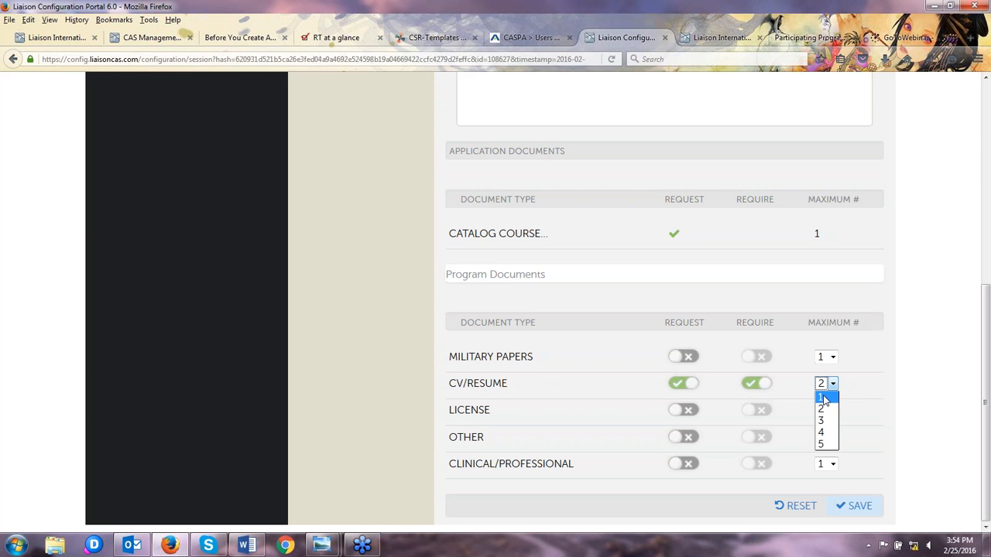
click(826, 400)
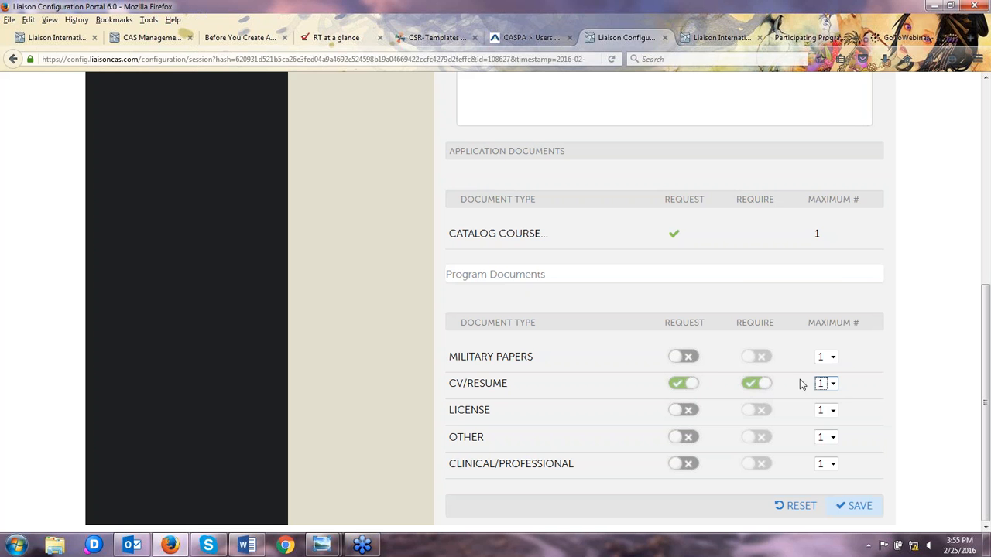
click(744, 381)
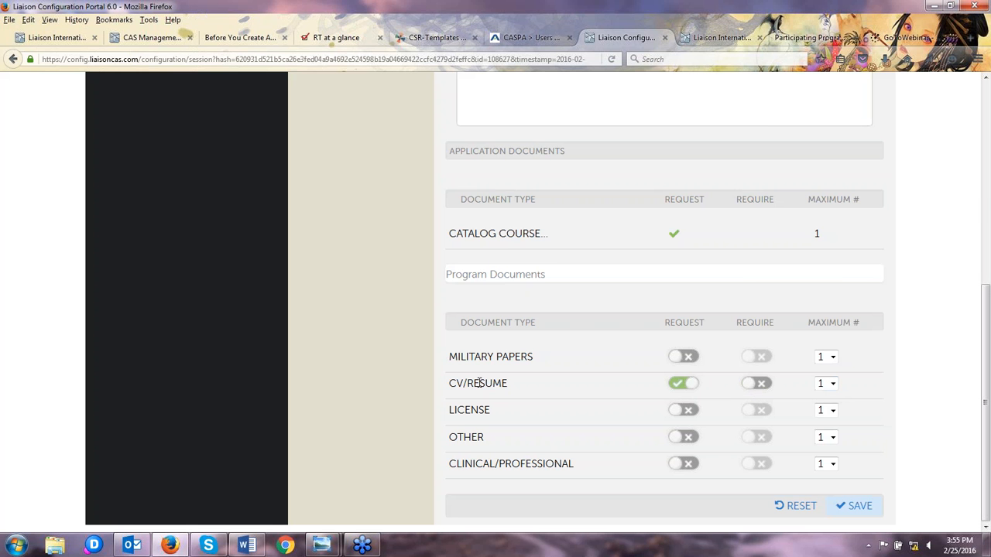
Set the maximum number of CV/Resume documents to 2
click(833, 385)
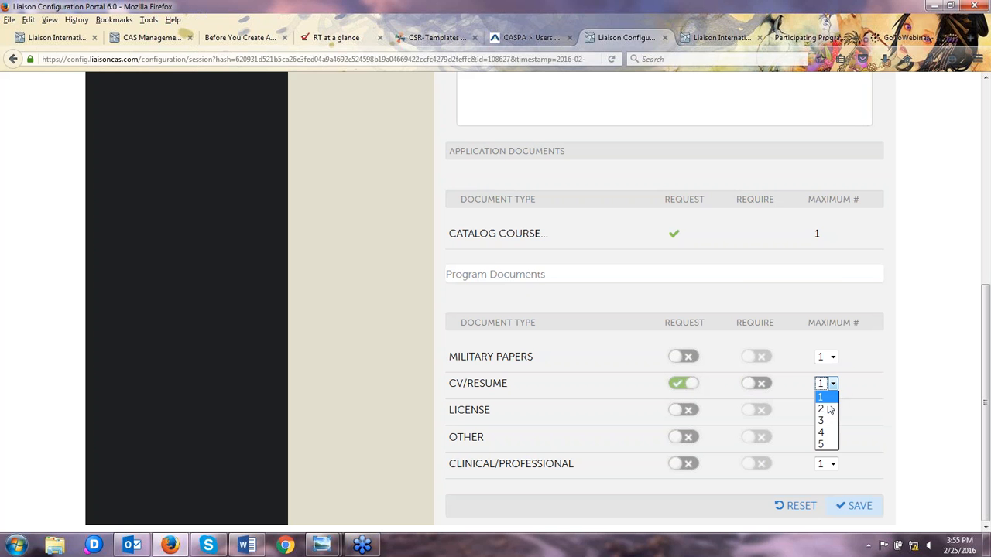
click(824, 406)
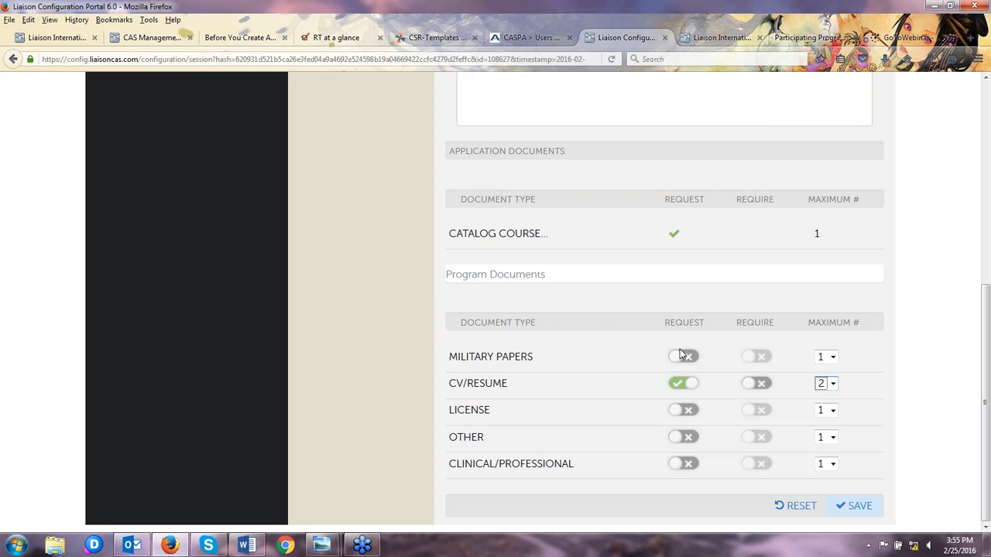
Turn on the requests for the Military Papers and Clinical/Professional documents and save the program documents
click(683, 356)
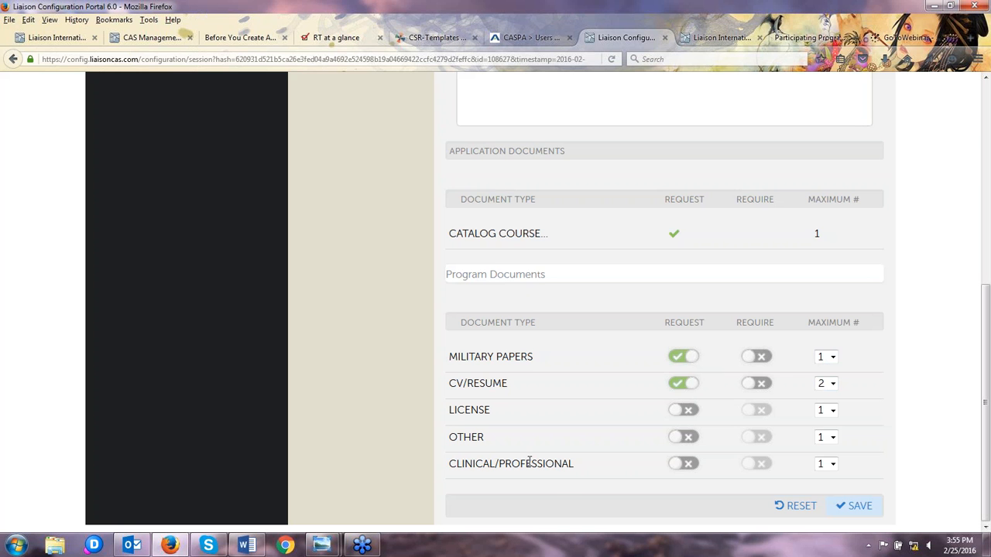
click(685, 468)
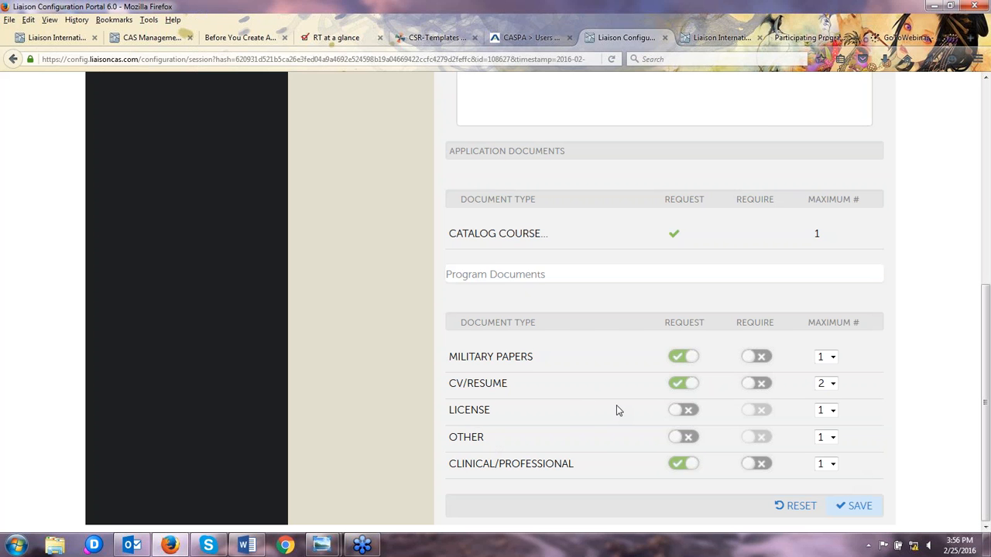
scroll(617, 418, up, 4)
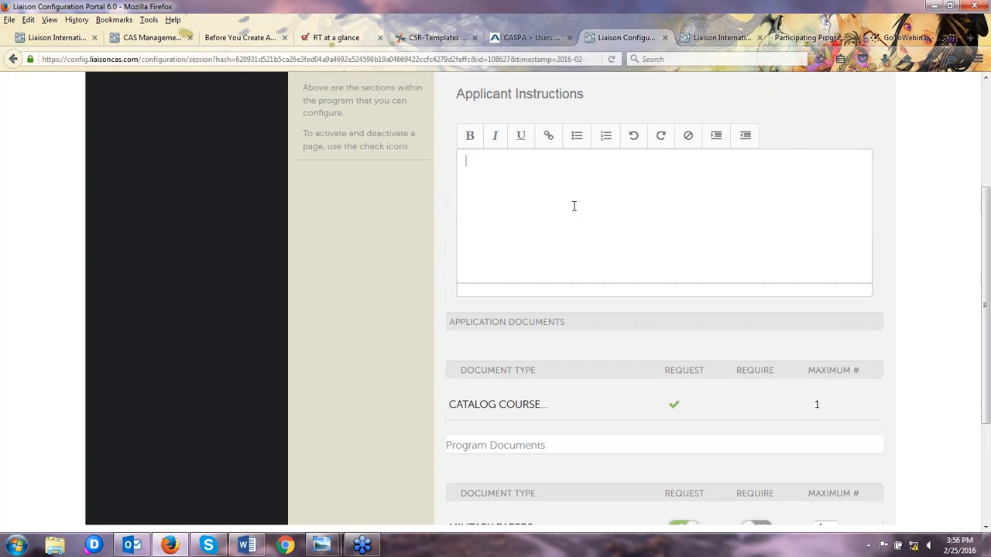
click(574, 206)
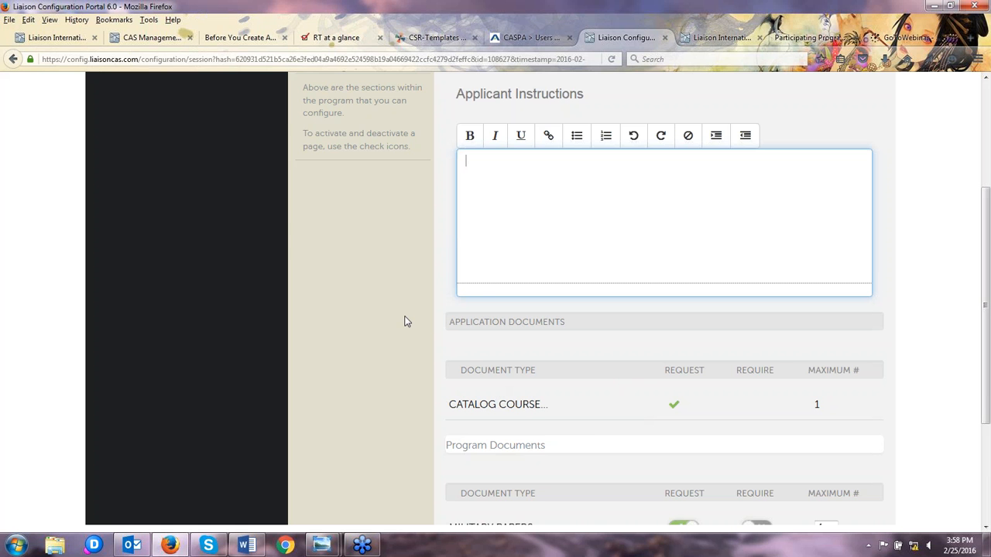
scroll(404, 318, up, 4)
scroll(766, 310, down, 8)
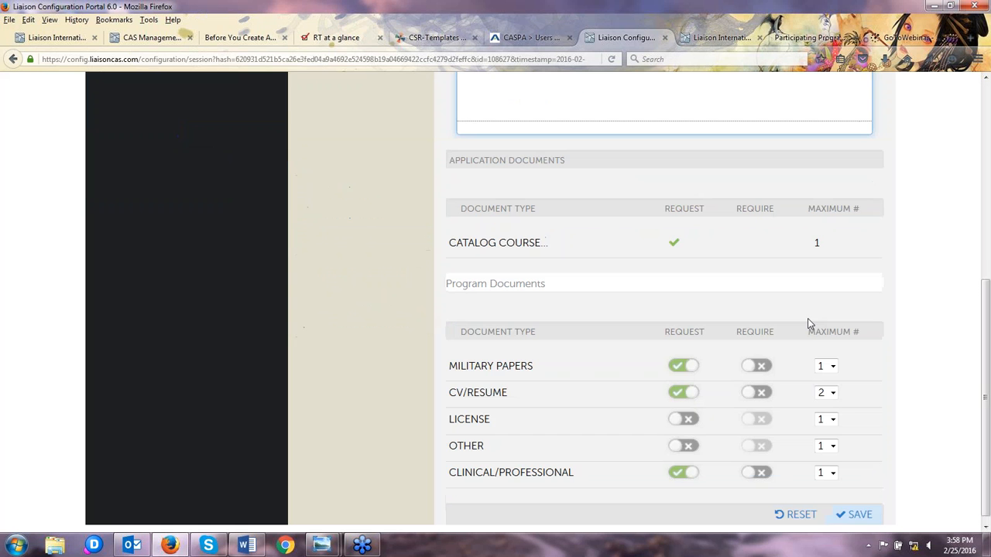
click(854, 506)
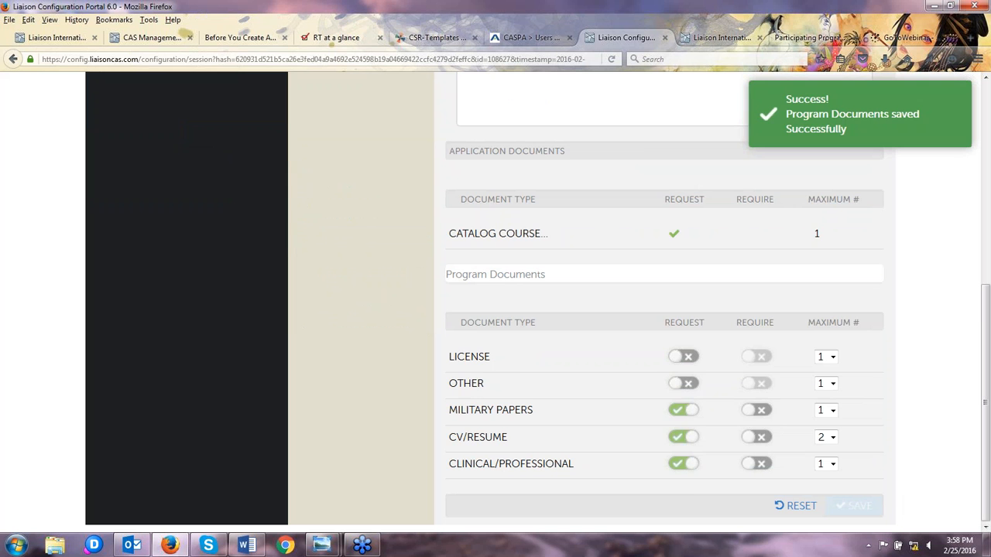
Leave the program editor for the organization's program list and open the details of the Watertown program
scroll(612, 393, up, 8)
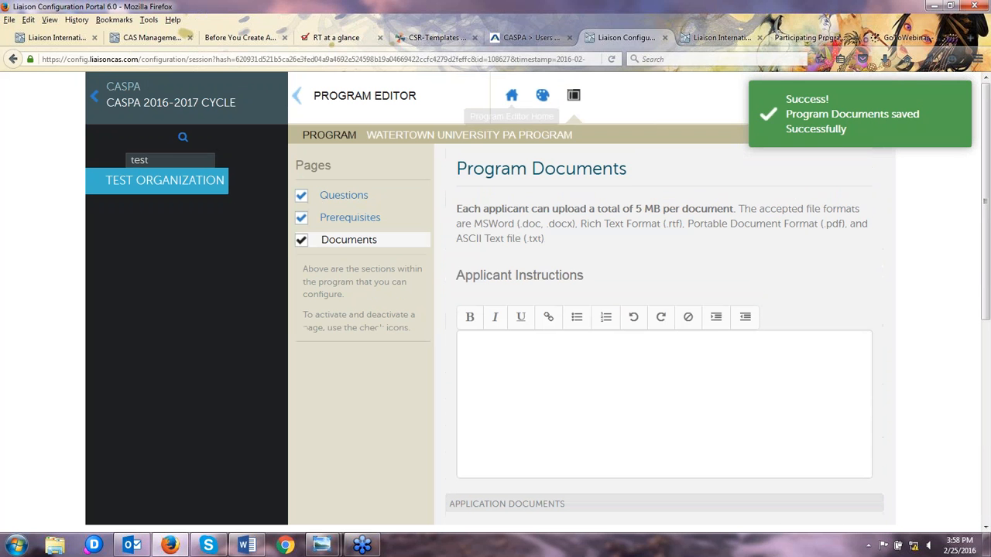
click(297, 96)
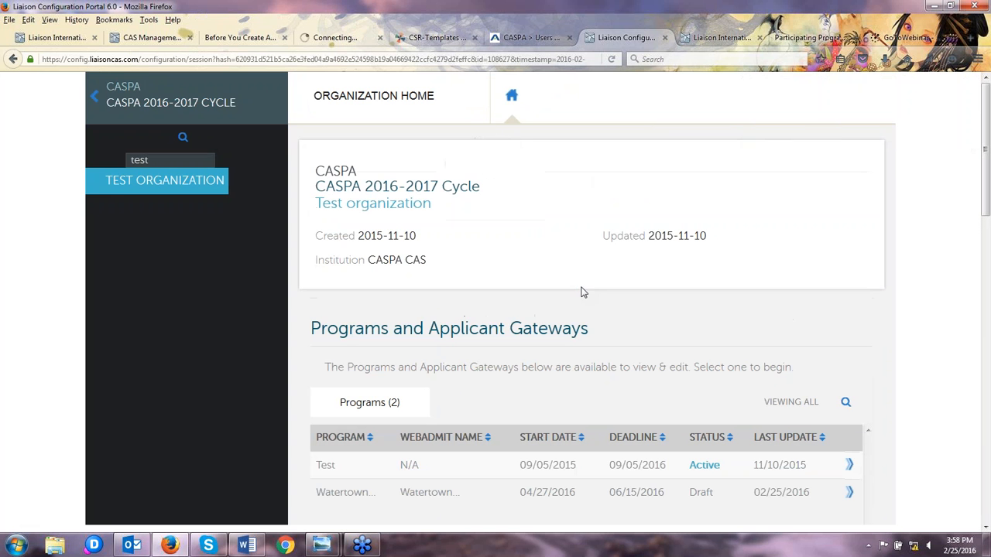
scroll(612, 286, down, 2)
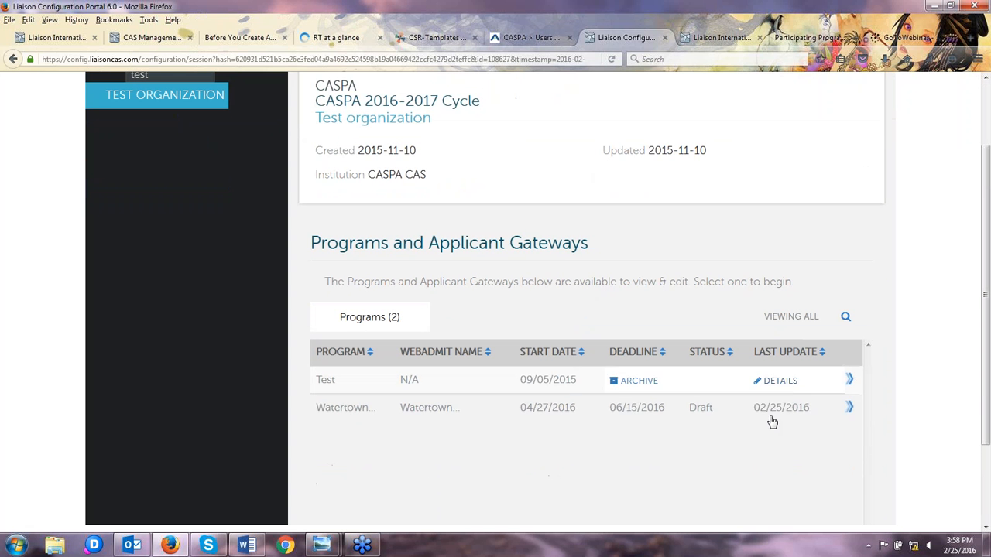
click(789, 412)
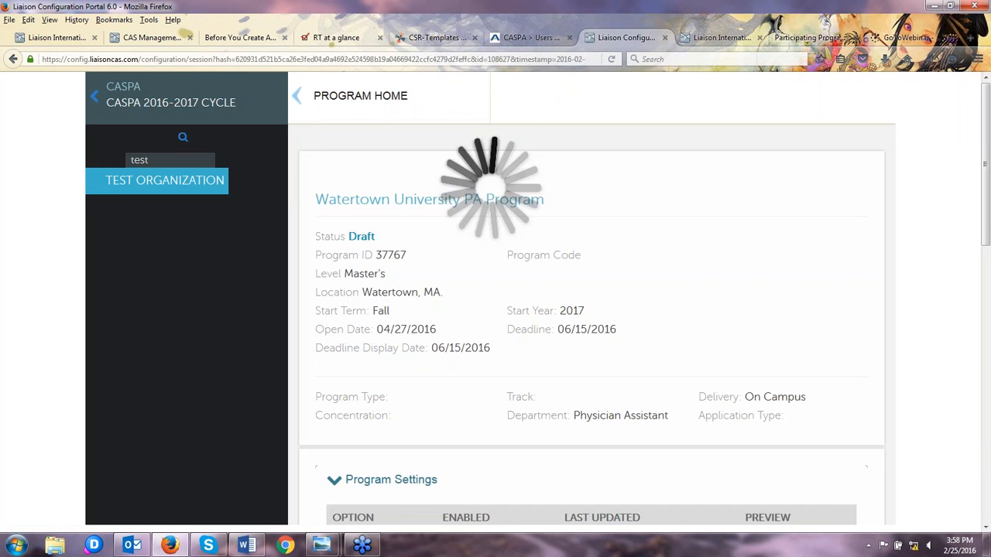
Preview the program's Home Page/Branding as applicants see it, check the header and Program Details, and close the preview
scroll(721, 305, down, 3)
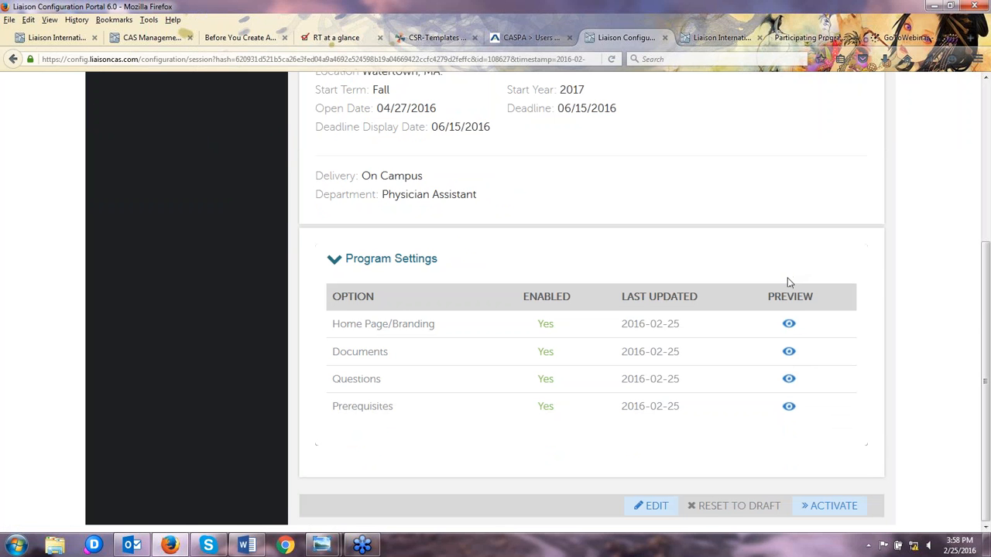
click(789, 326)
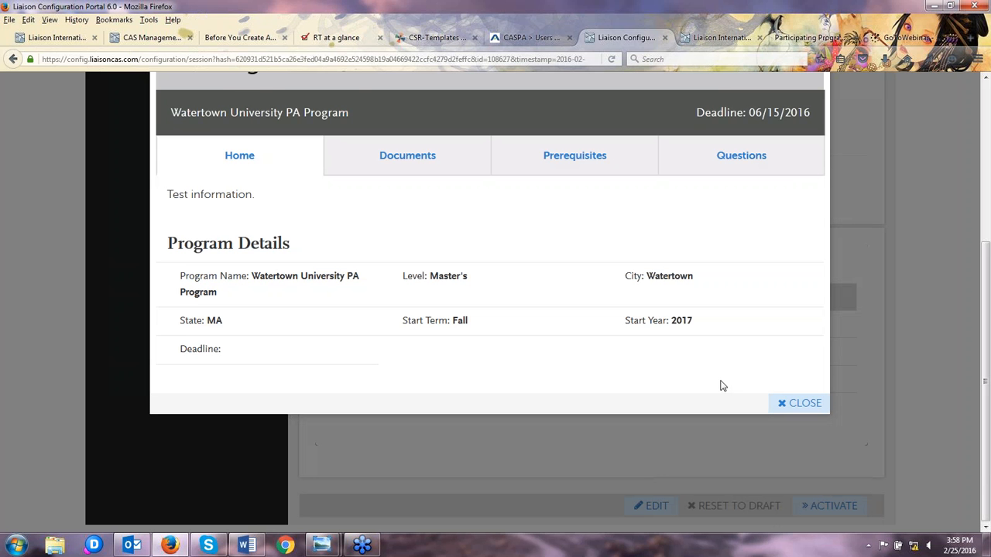
scroll(785, 180, up, 4)
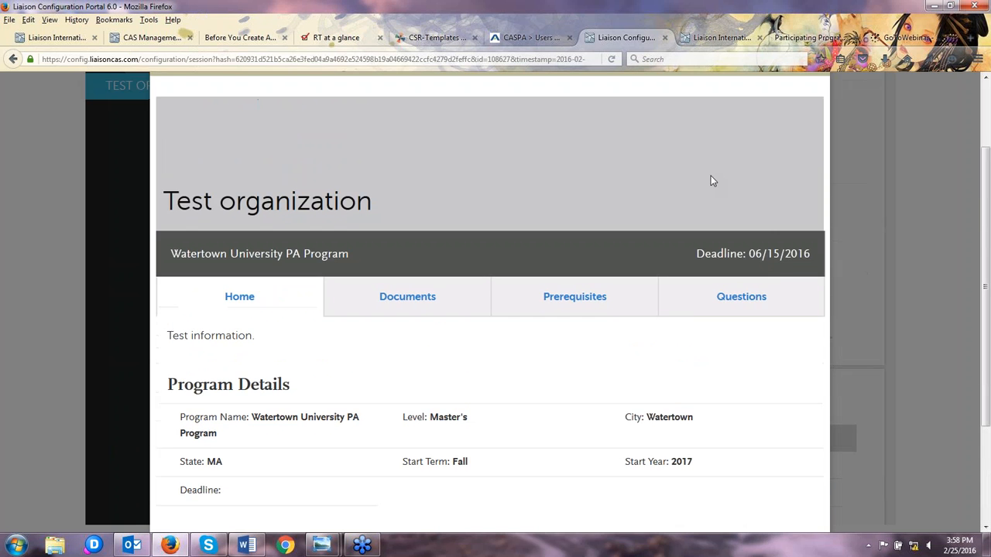
scroll(563, 203, down, 2)
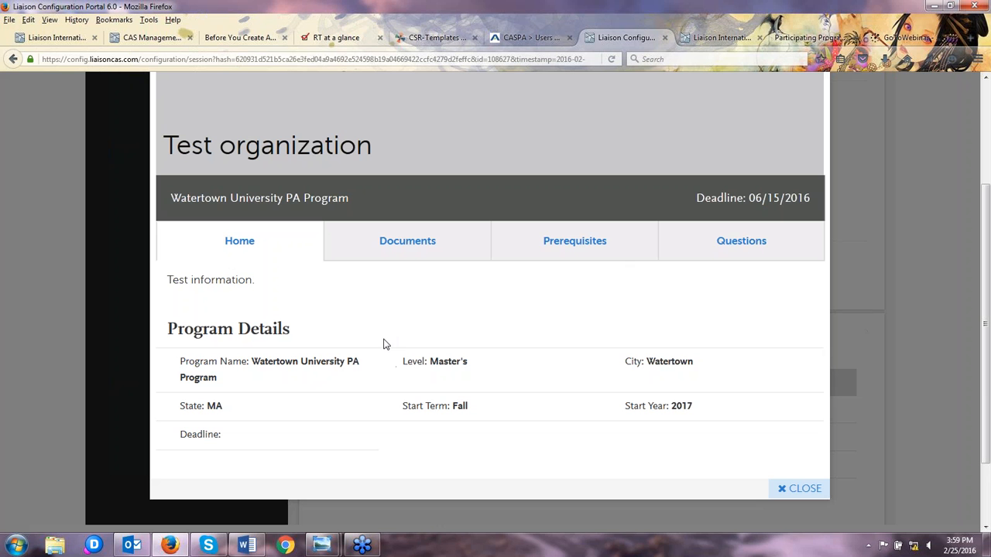
click(791, 490)
Preview the program's Documents page, review the upload instructions and each requested document type, and close the preview
scroll(792, 483, down, 2)
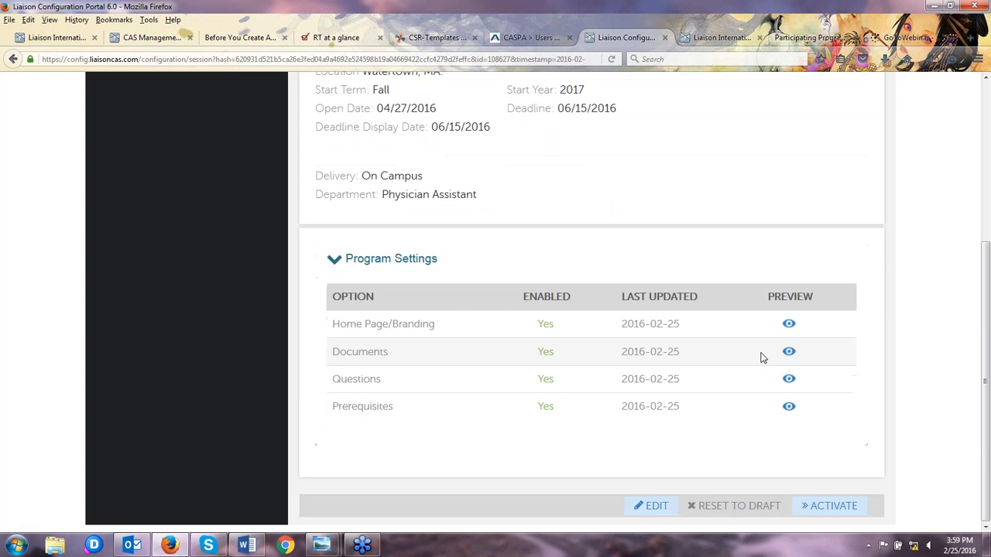
click(787, 352)
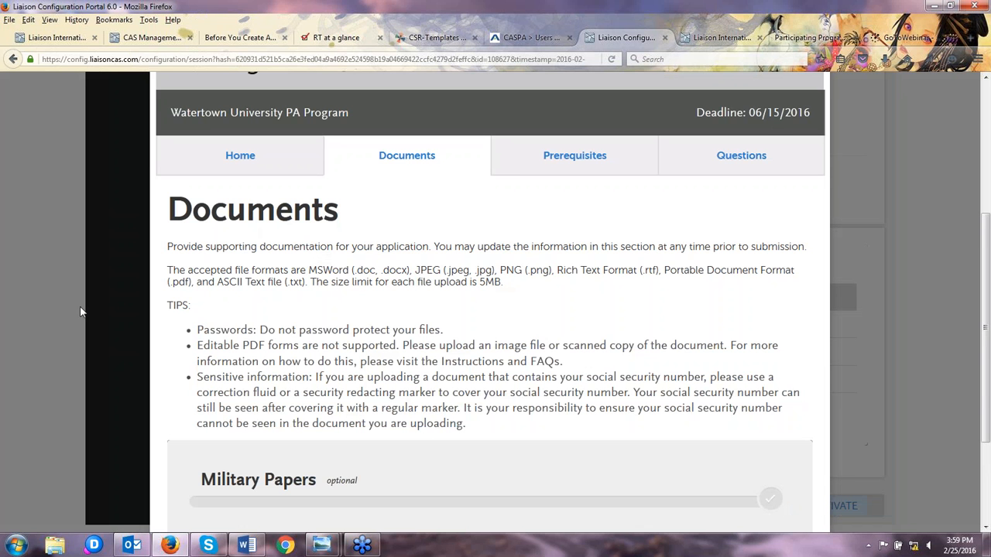
scroll(338, 232, down, 2)
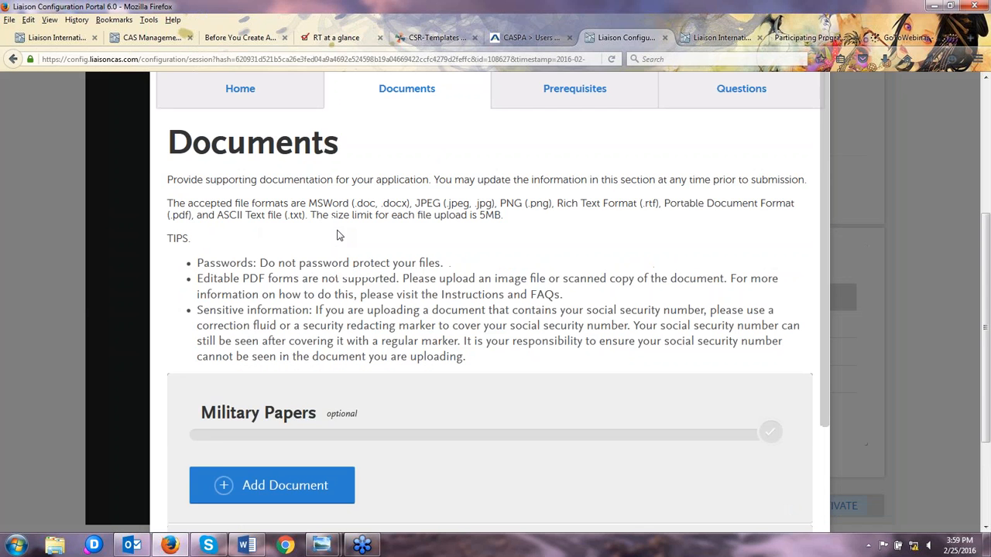
scroll(309, 263, down, 3)
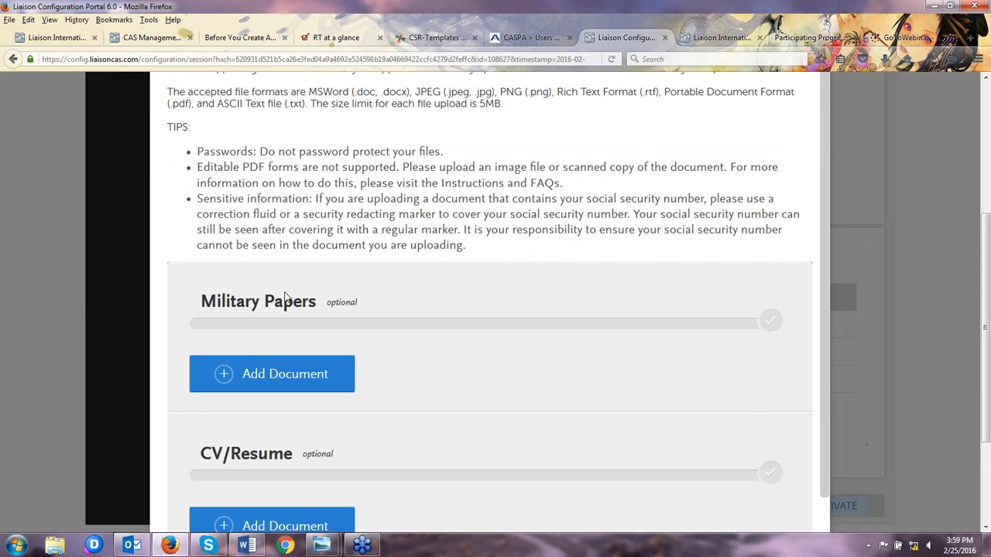
scroll(288, 297, down, 1)
scroll(258, 307, down, 1)
scroll(310, 350, down, 2)
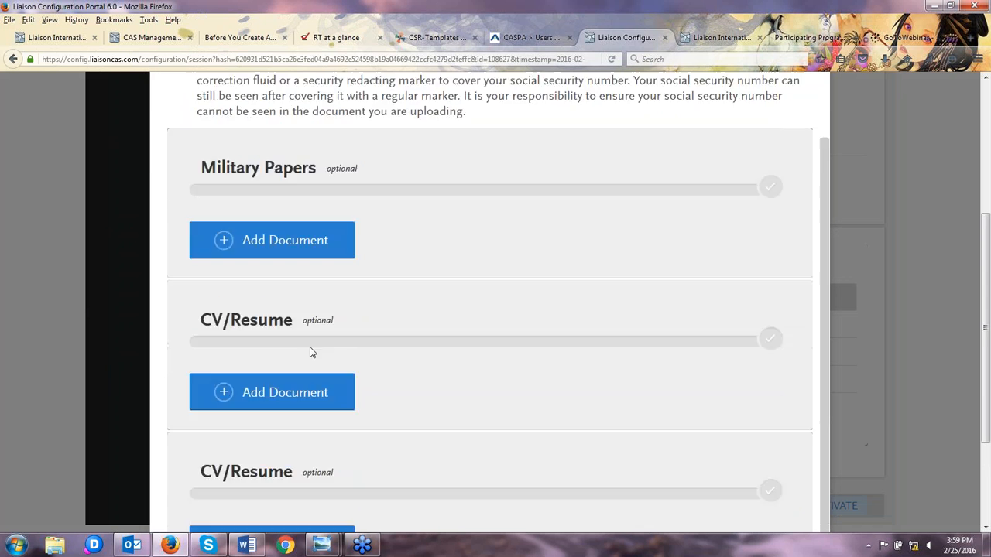
scroll(359, 258, down, 5)
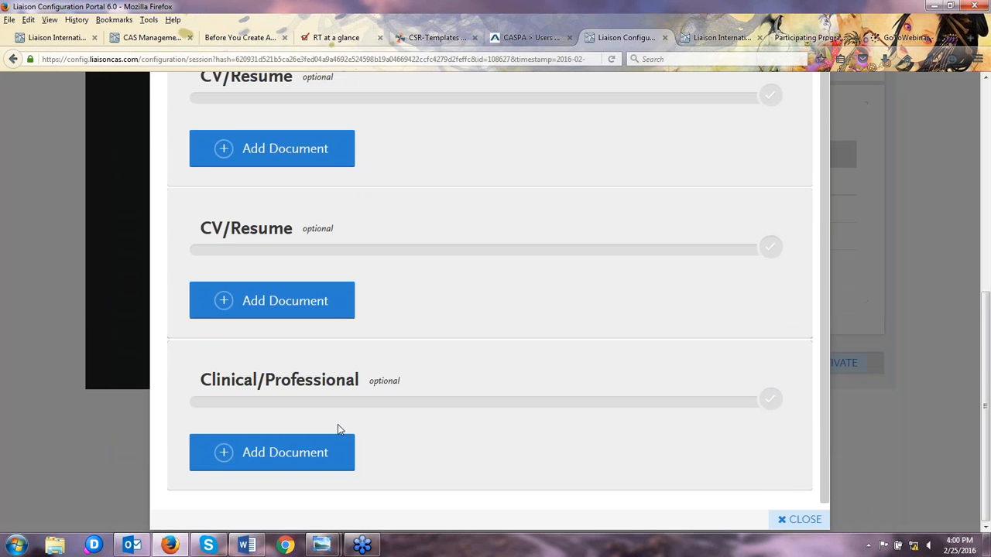
scroll(335, 429, up, 2)
scroll(320, 147, up, 4)
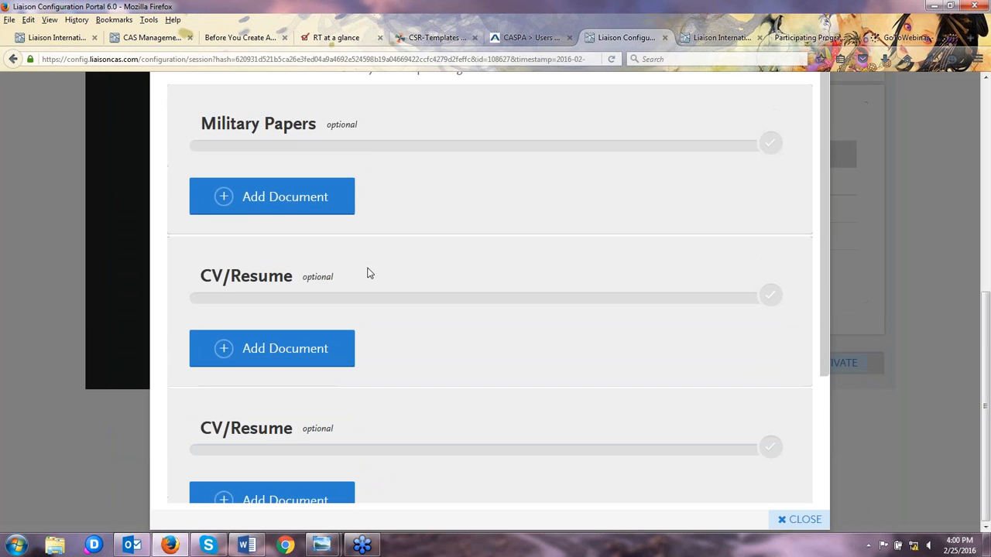
scroll(366, 263, up, 8)
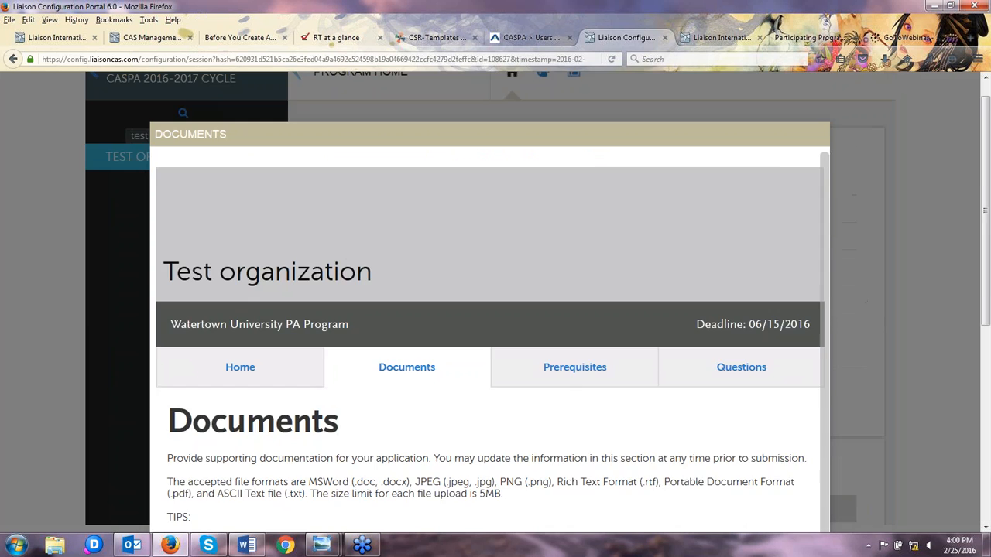
scroll(506, 320, up, 1)
scroll(855, 259, down, 7)
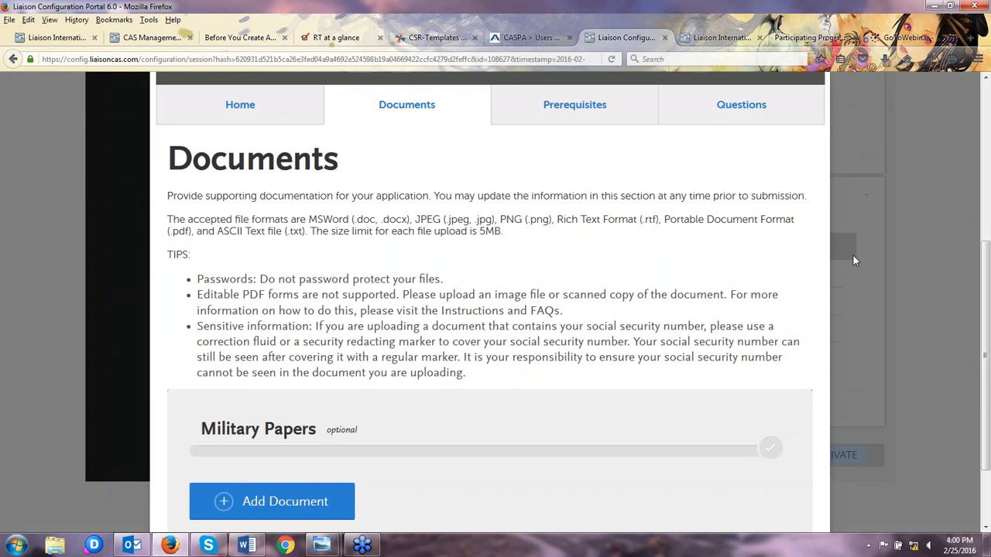
scroll(854, 261, down, 3)
click(798, 521)
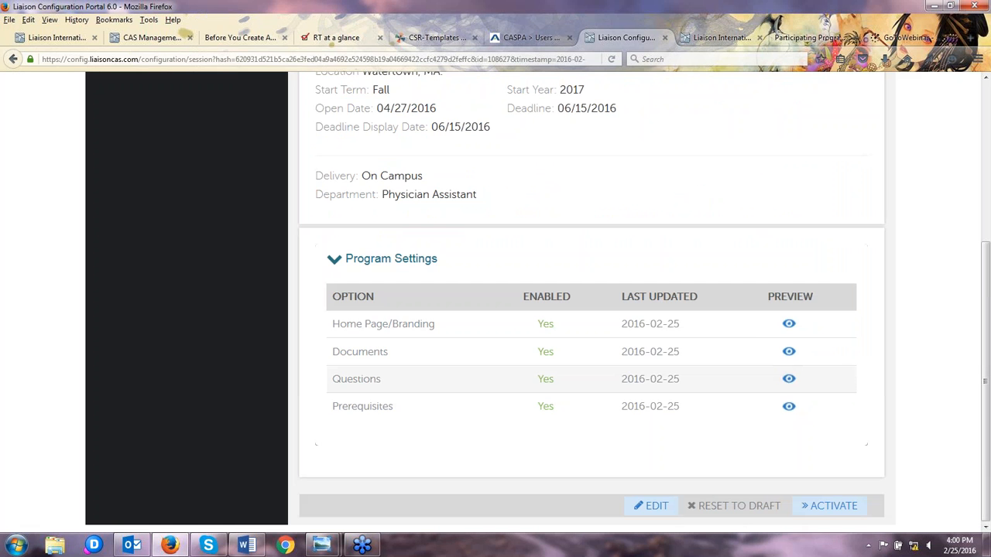
Preview the program's Questions page, review the question about previously applying to the institution, and close the preview
click(789, 378)
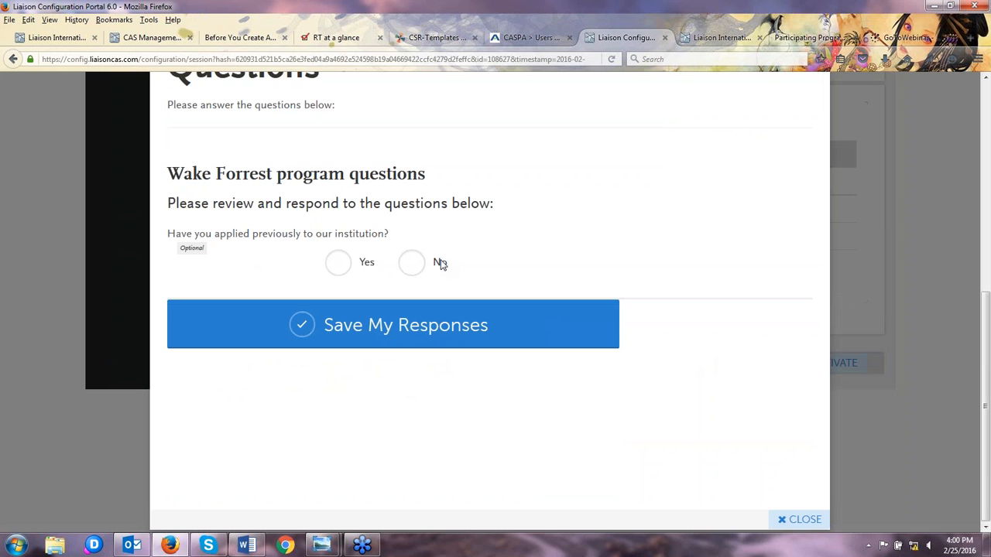
scroll(744, 189, up, 3)
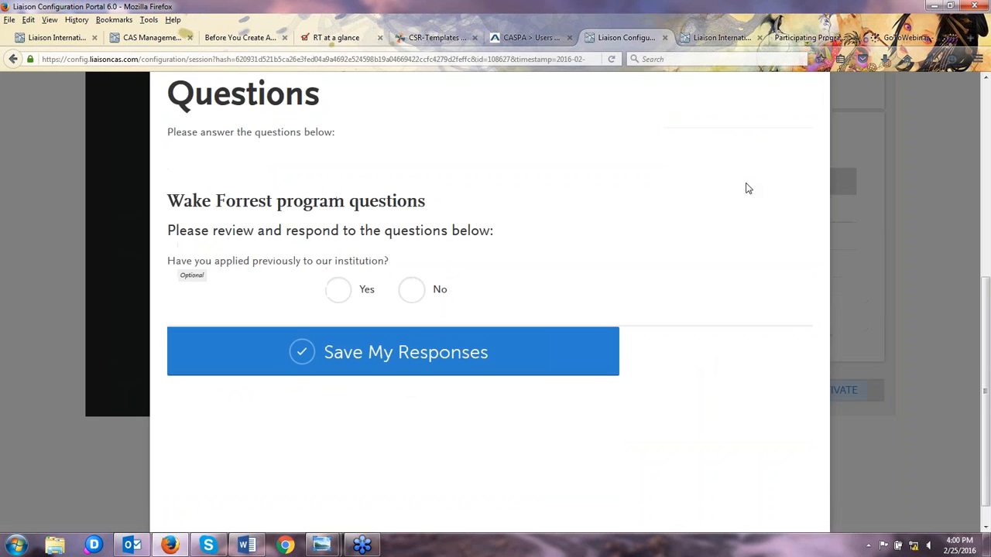
scroll(775, 194, up, 1)
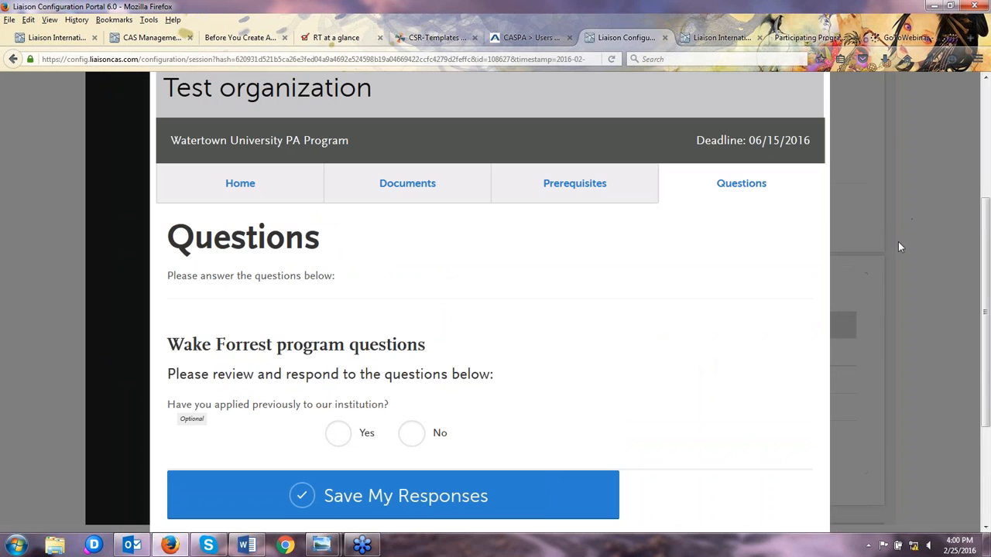
scroll(898, 246, down, 1)
click(895, 242)
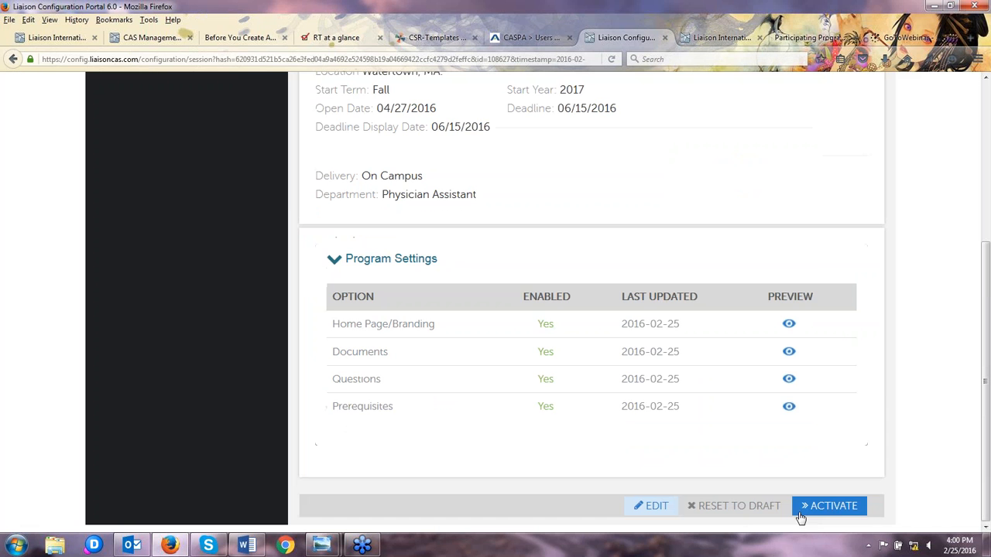
Preview the program's Prerequisites, review the listed course's title, minimum grade, credits and description, and close the preview
click(788, 406)
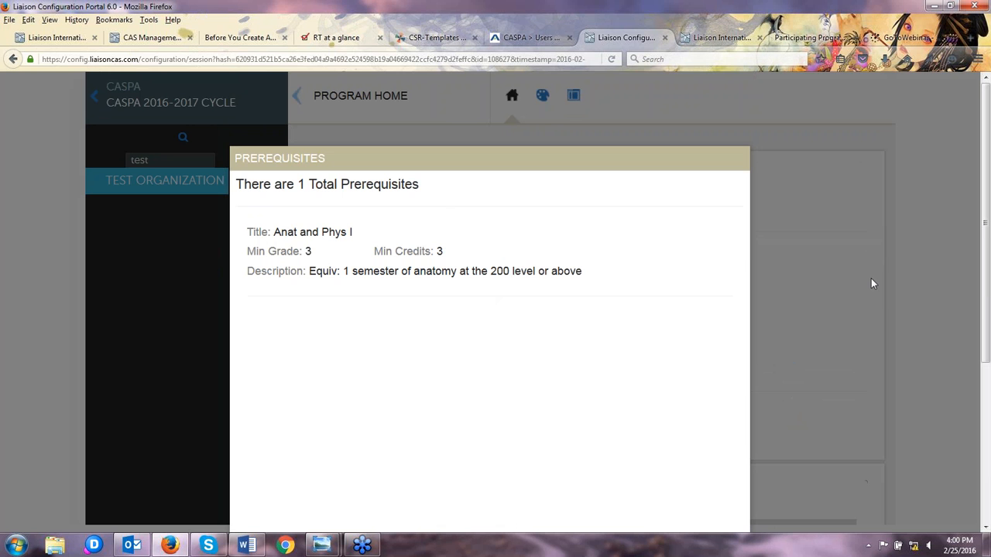
scroll(860, 269, down, 5)
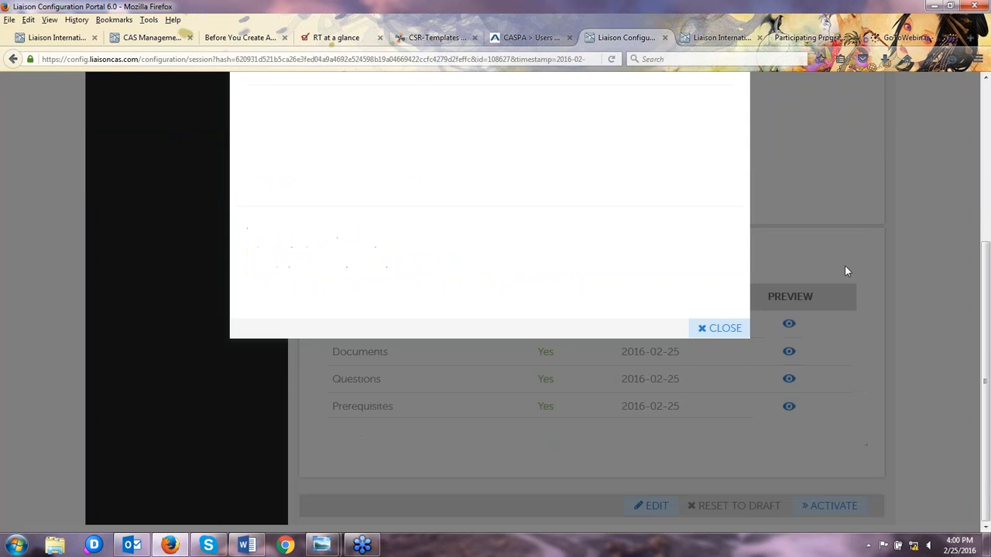
click(713, 329)
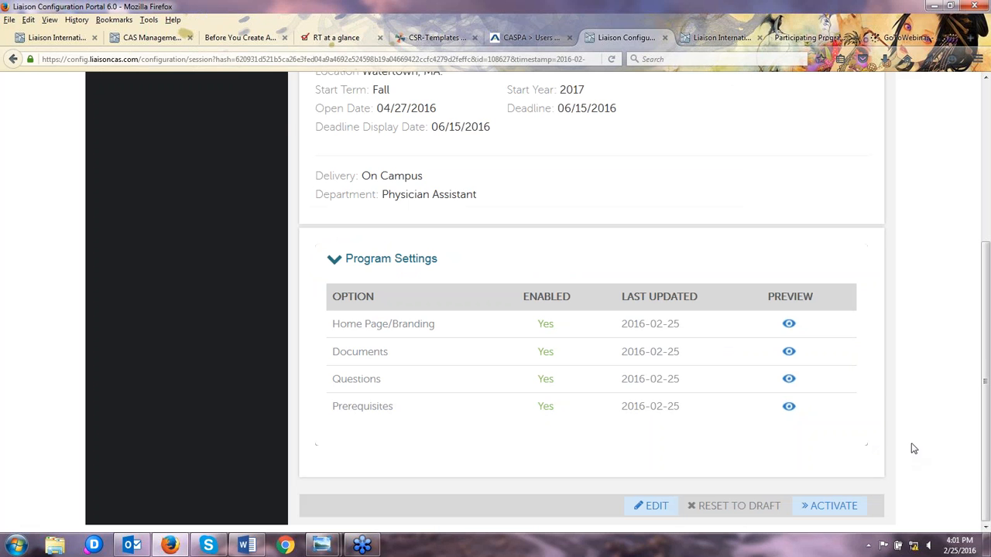
Return to the organization's program list and bring up the activation option for the Watertown program
scroll(912, 449, up, 3)
scroll(911, 446, down, 1)
scroll(904, 445, up, 1)
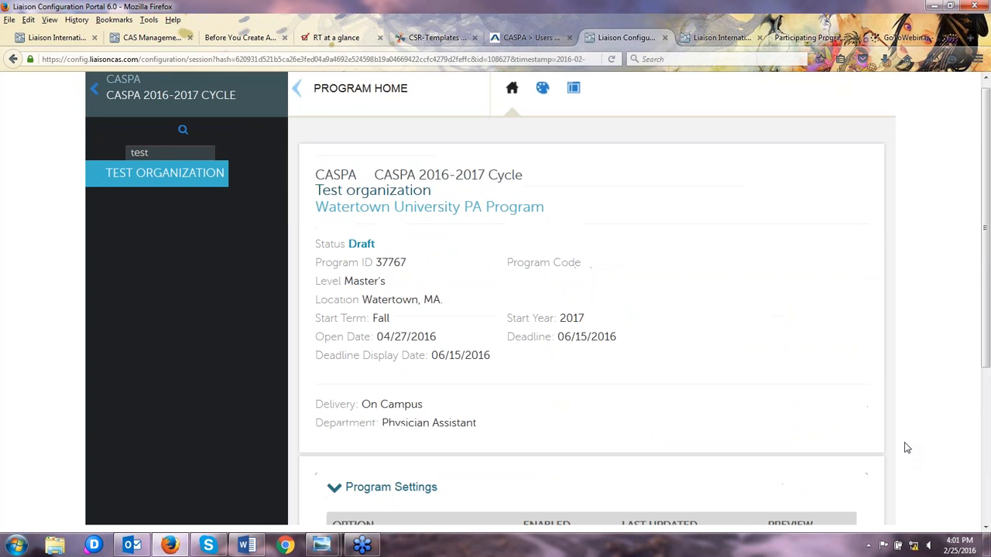
click(301, 96)
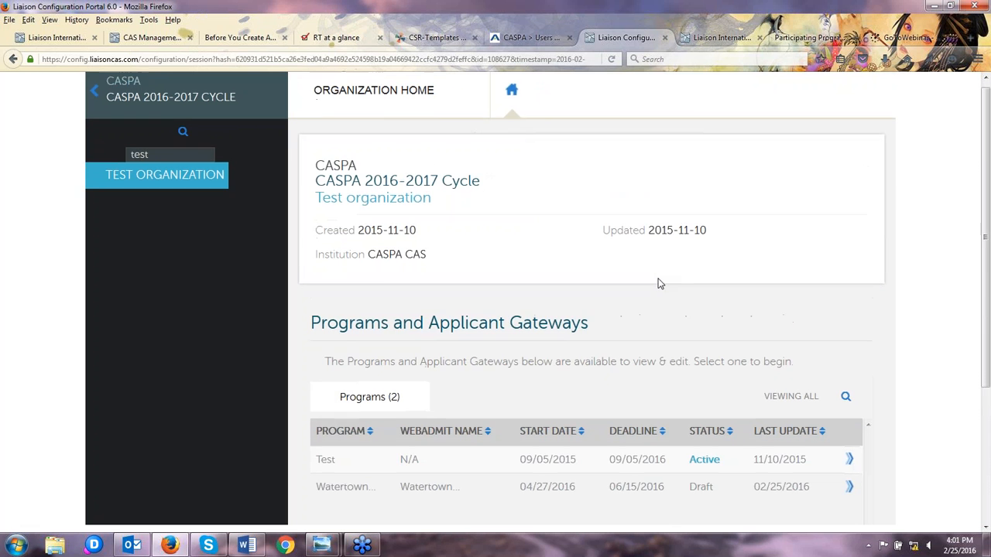
scroll(790, 400, down, 3)
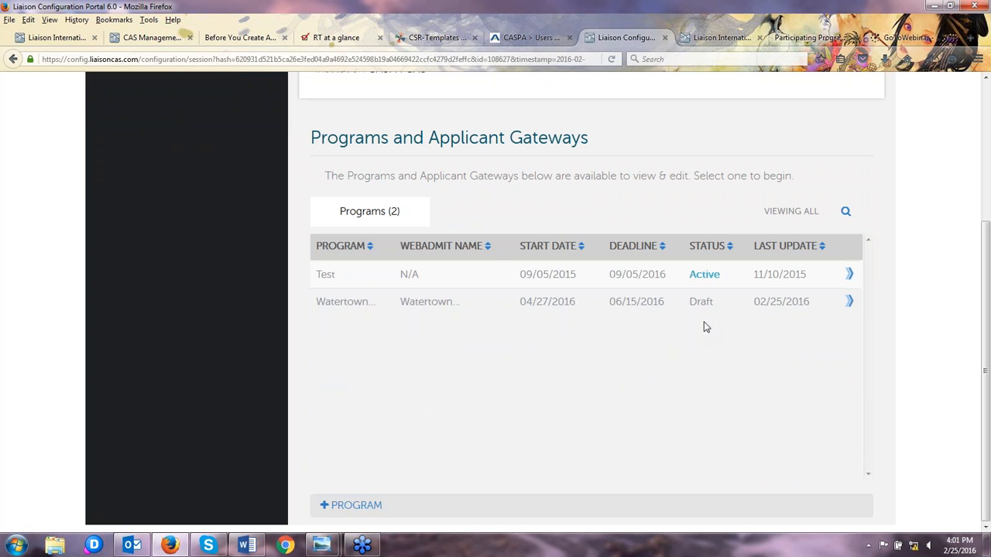
mouse_move(702, 313)
mouse_move(627, 308)
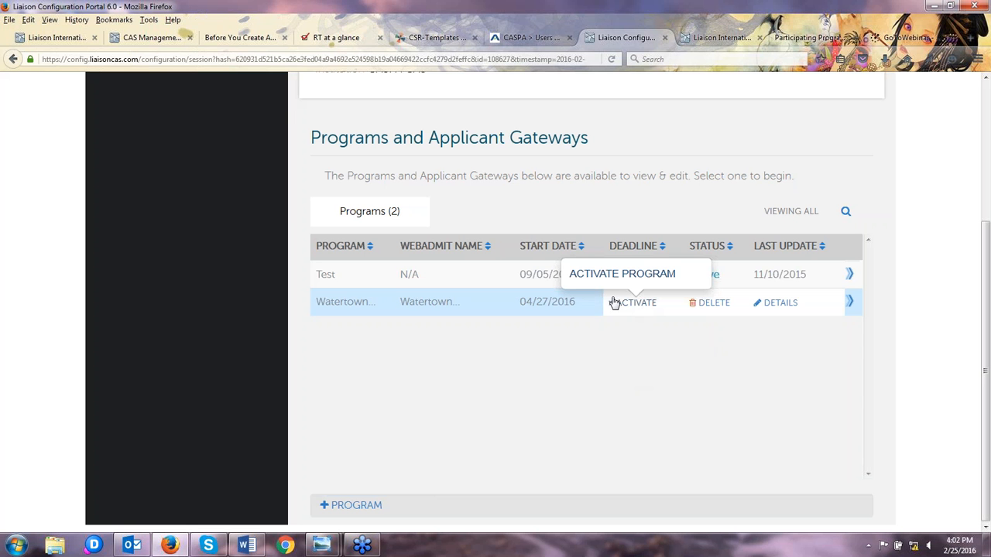
Switch to Windows Photo Viewer, examine the Review1 and review2 images on submitting a program for review, and close both images
mouse_move(321, 548)
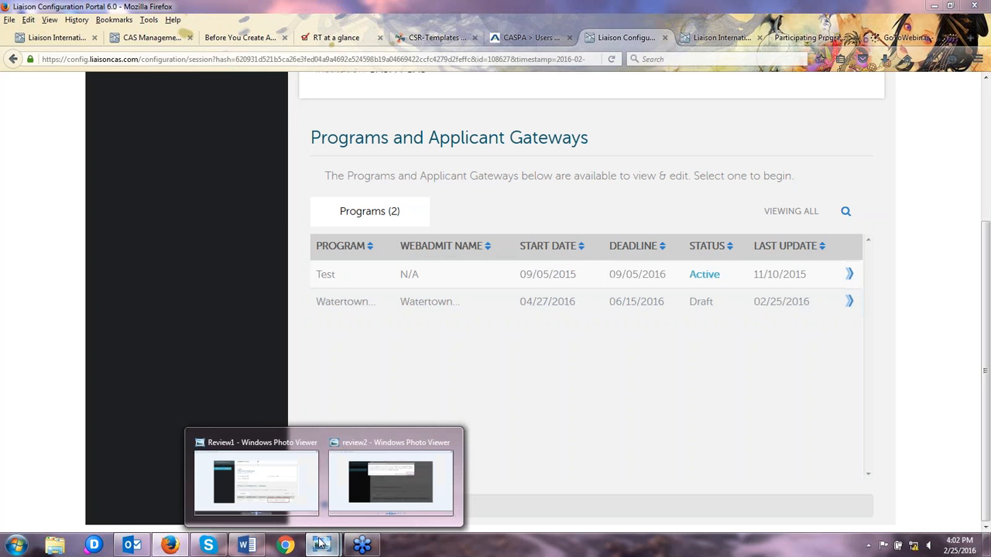
click(287, 487)
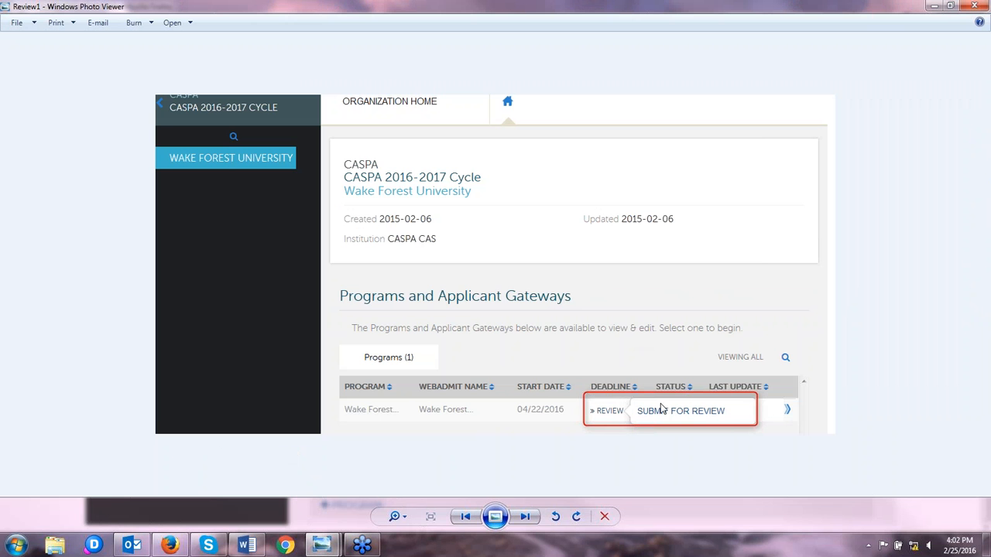
mouse_move(324, 546)
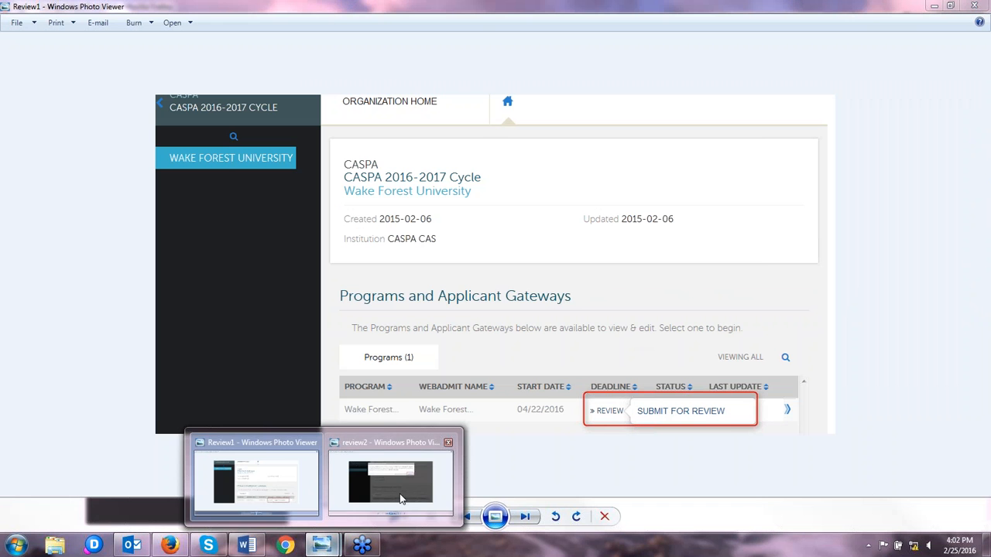
click(398, 436)
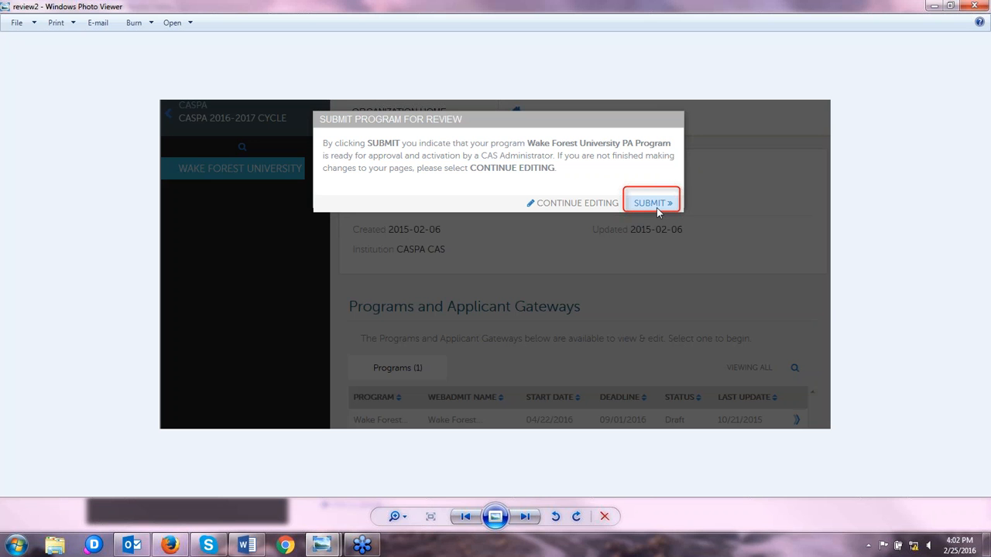
click(969, 6)
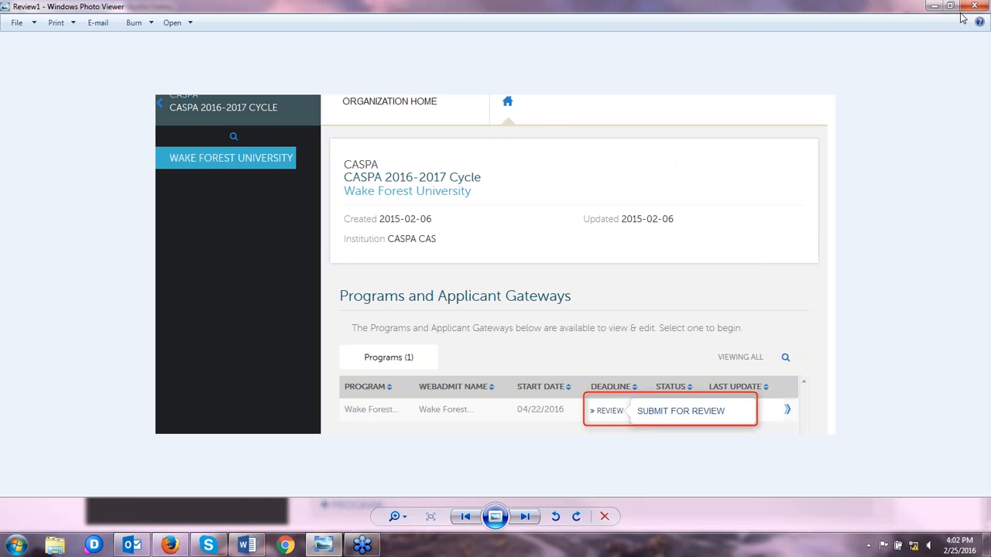
click(971, 6)
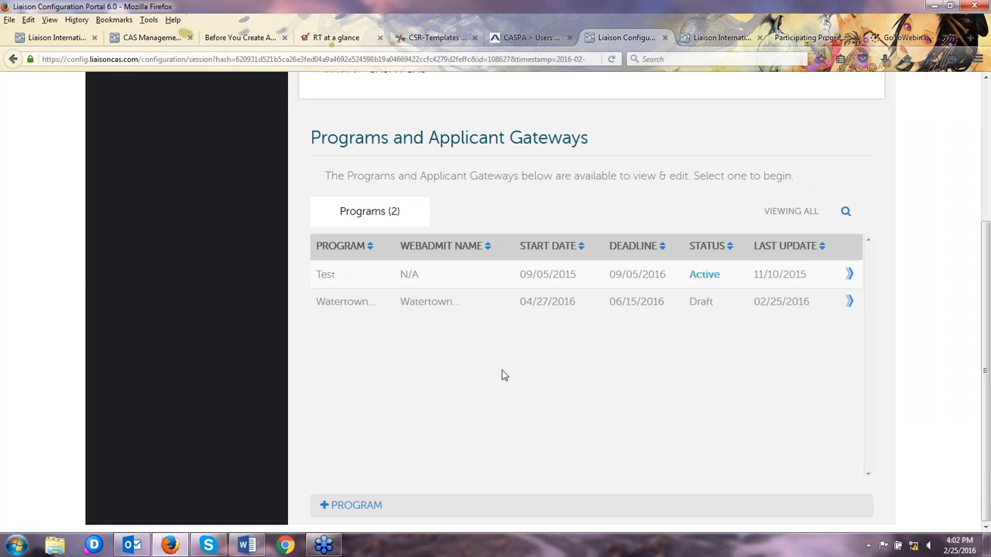